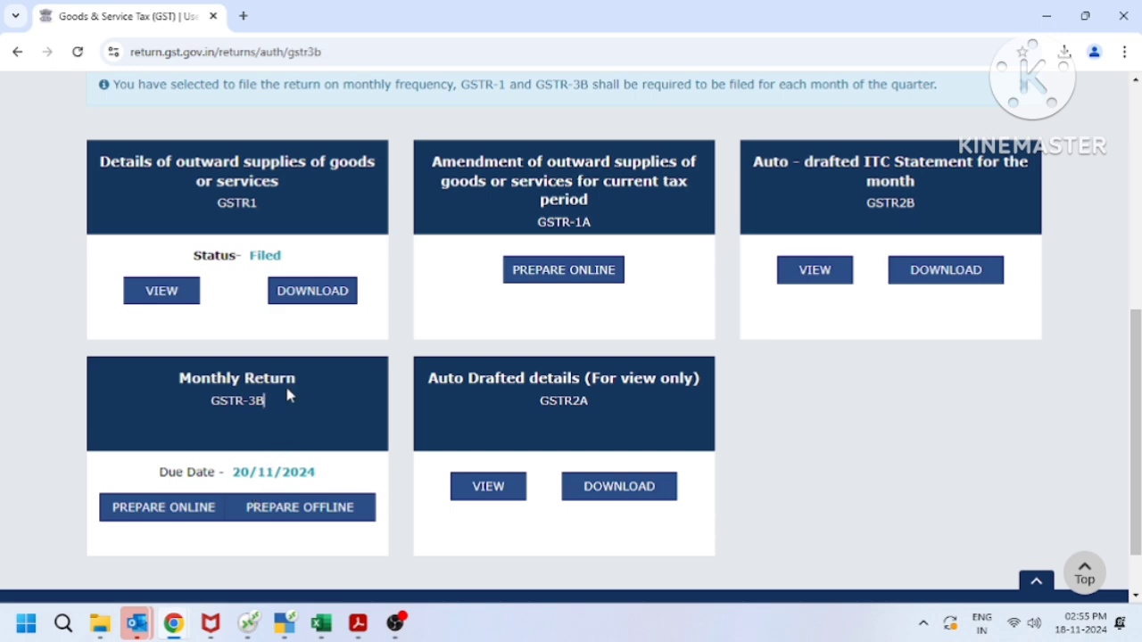
Step: Start preparing the monthly GSTR-3B return online and answer No to filing a Nil return
scroll(1119, 505, down, 3)
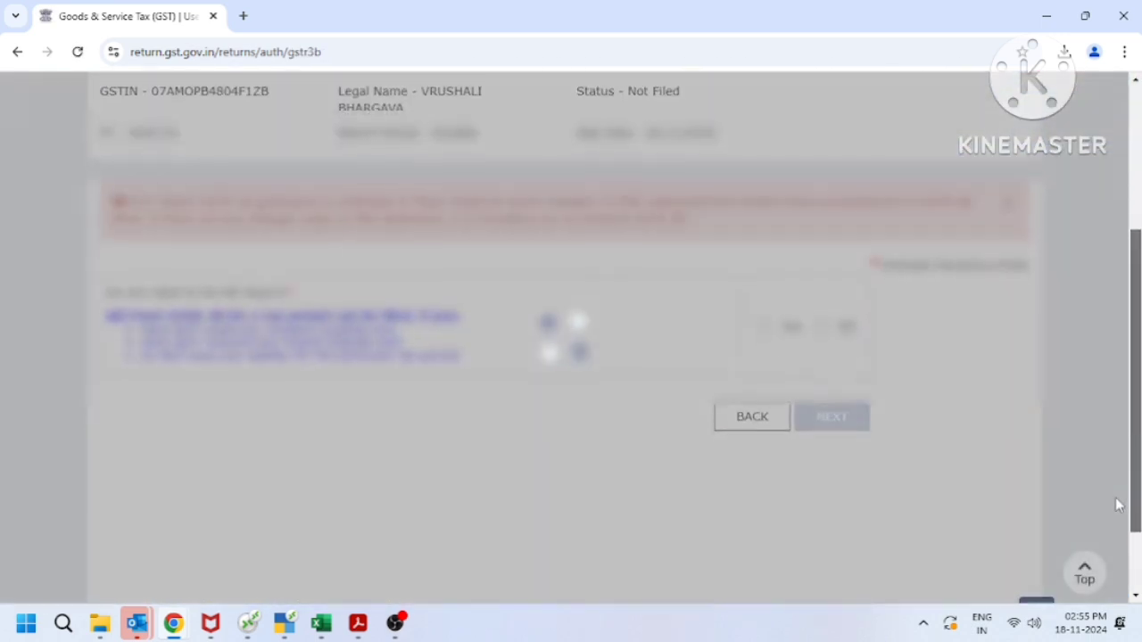
scroll(1118, 506, down, 2)
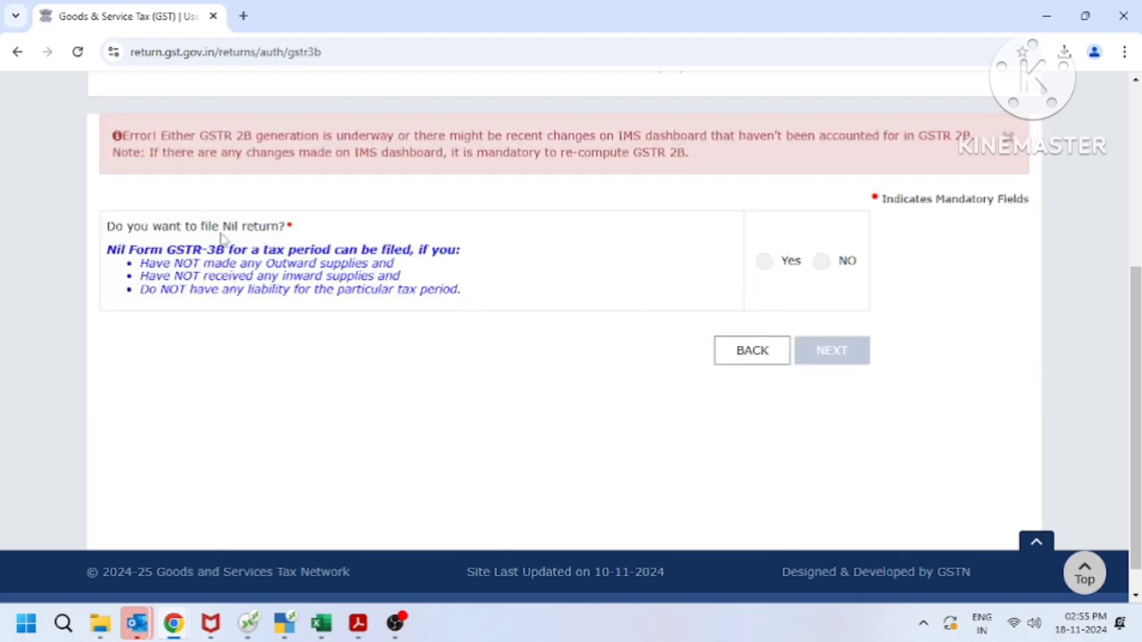
click(822, 262)
Step: Open the Inward Supplies view of the Invoice Management System (IMS) dashboard and dismiss the information notice
scroll(571, 313, up, 1)
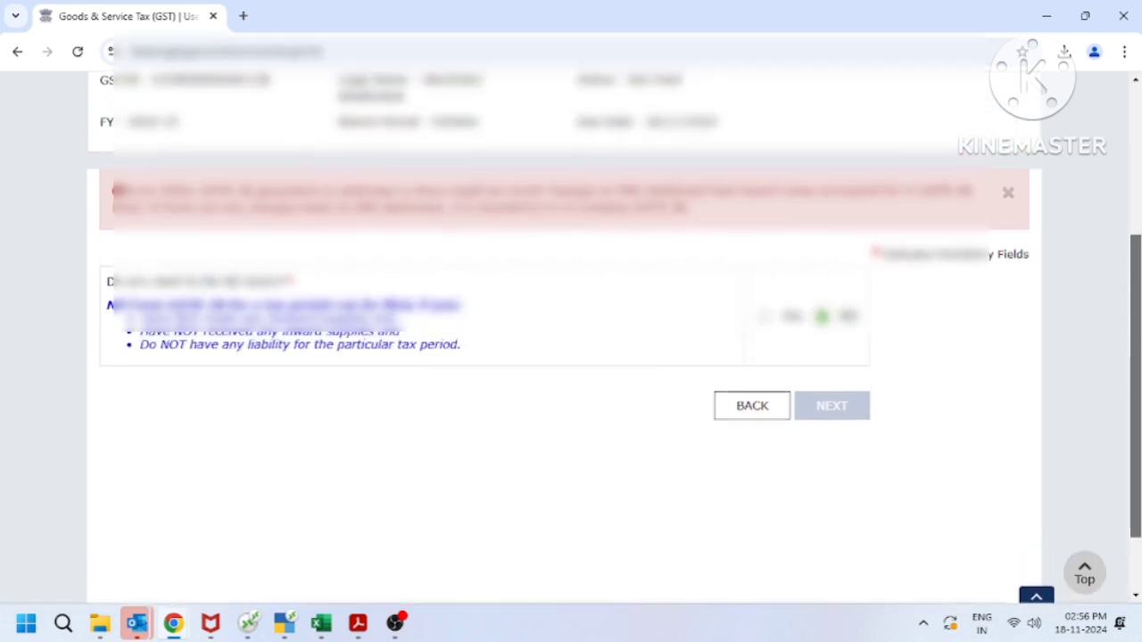
scroll(230, 161, up, 3)
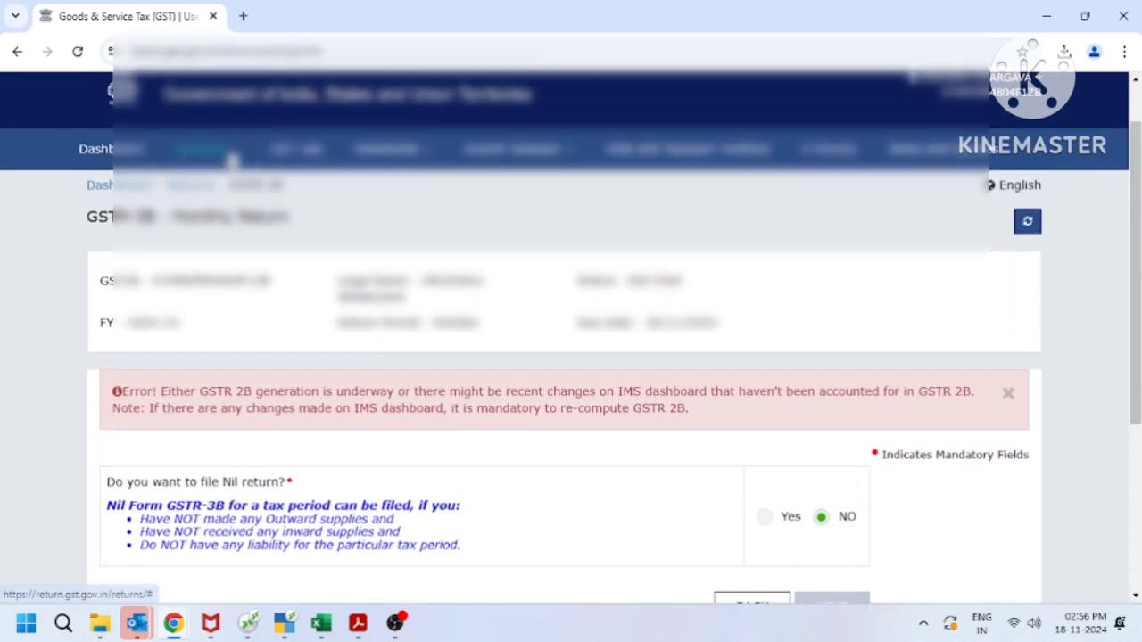
mouse_move(230, 157)
click(243, 370)
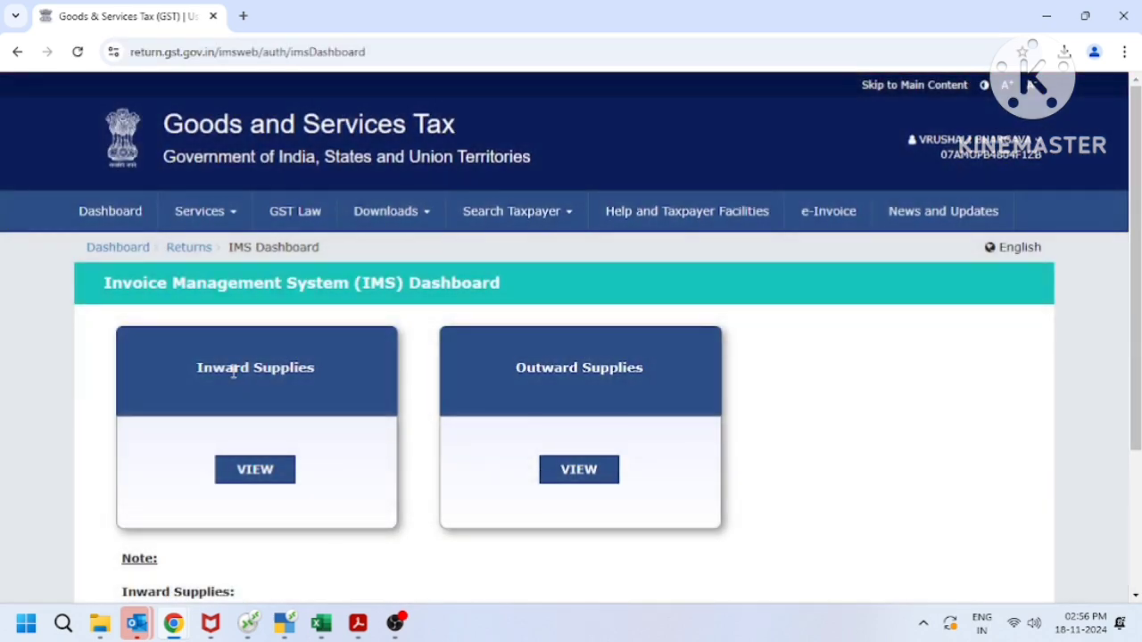
click(234, 373)
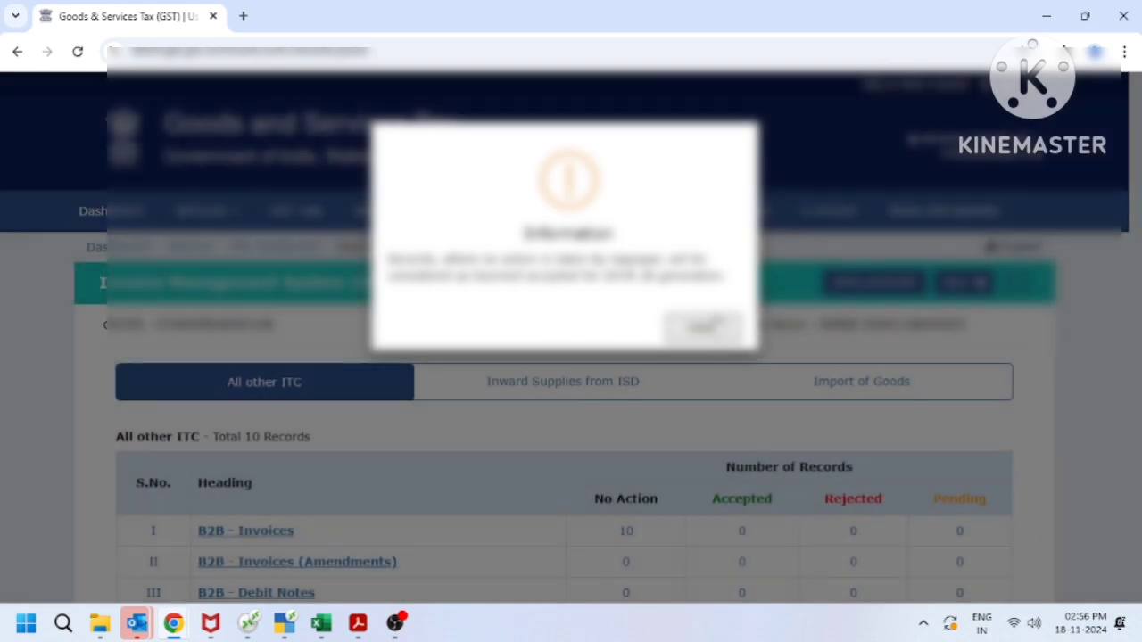
click(702, 327)
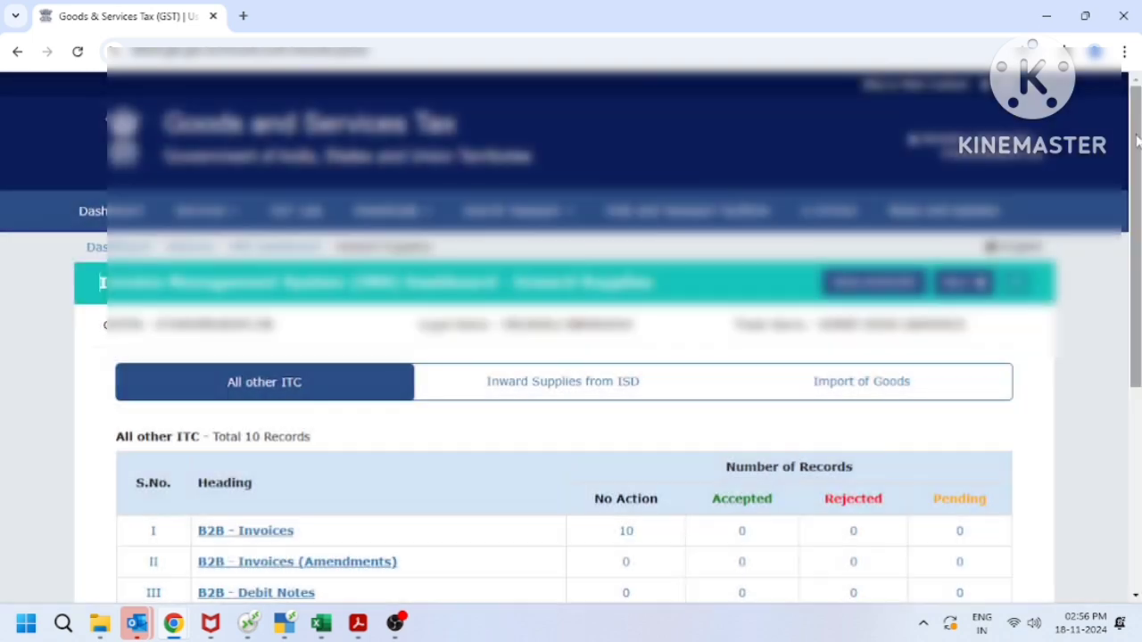
Step: Open the B2B invoices that have had no action taken from the All other ITC summary
drag(1138, 147, 1135, 247)
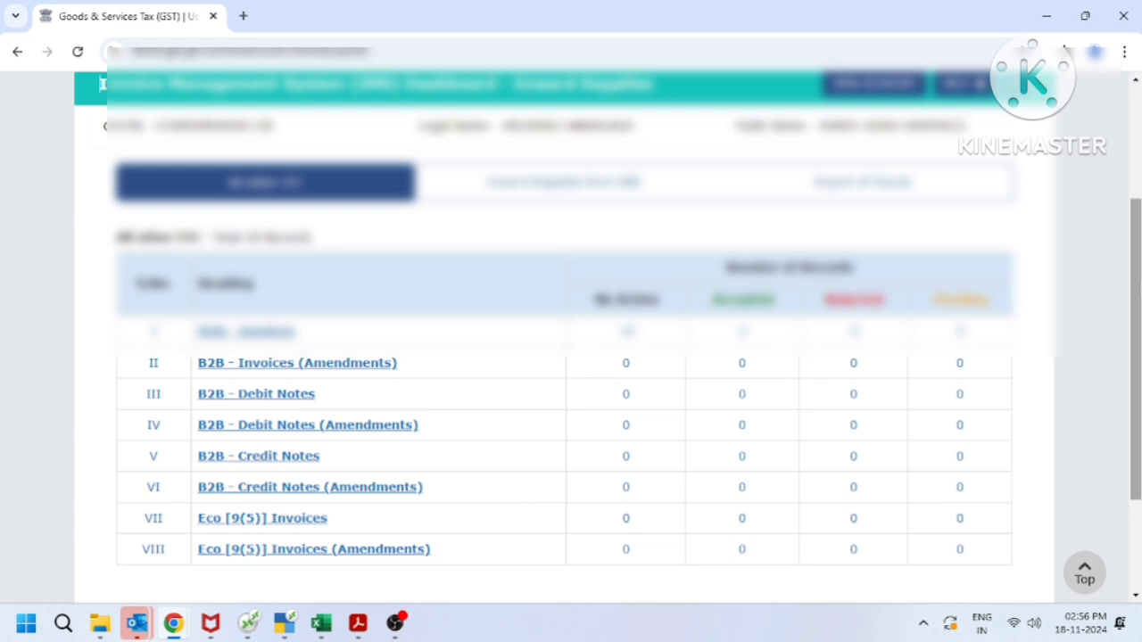
scroll(750, 358, down, 2)
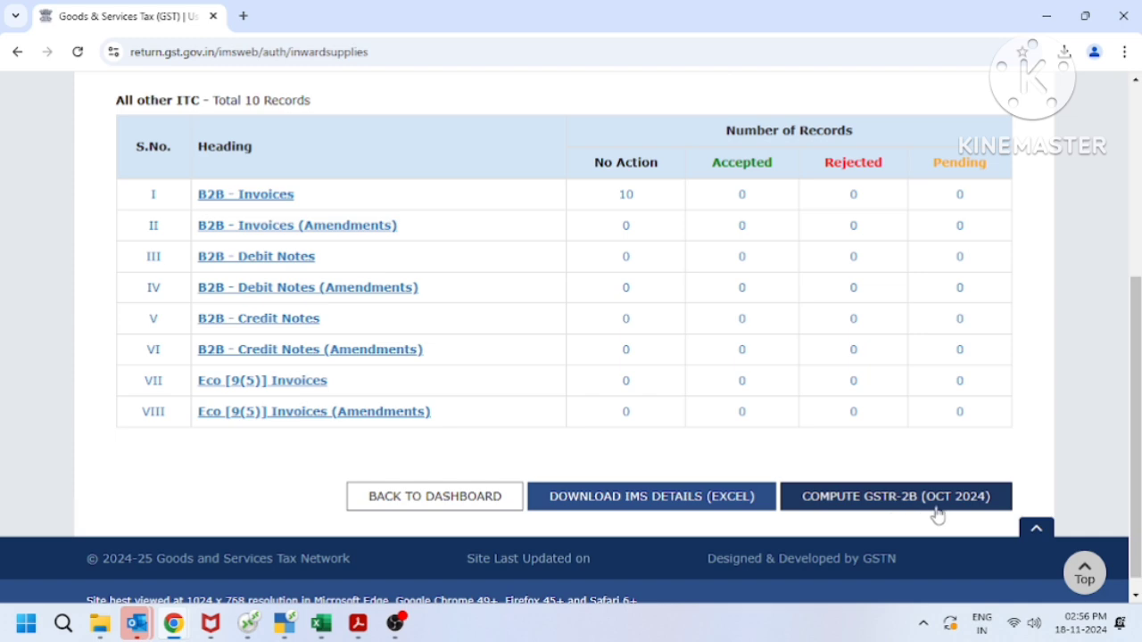
click(628, 196)
Step: Examine the no-action B2B invoices, including their suppliers, source return periods, filing status, dates and values
scroll(627, 196, down, 5)
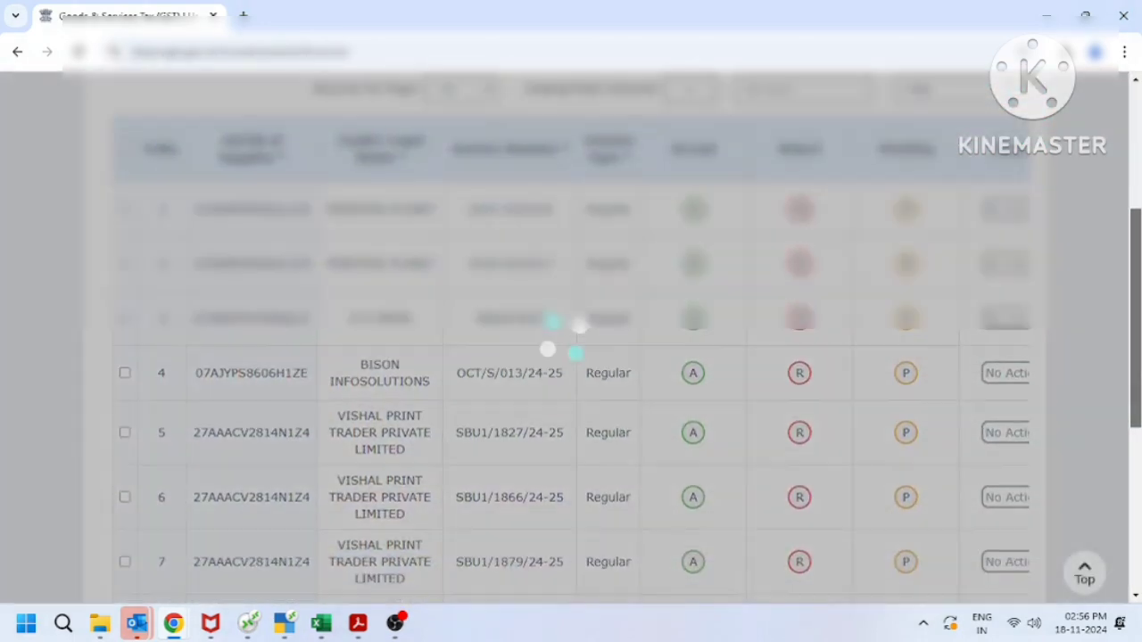
scroll(571, 357, down, 3)
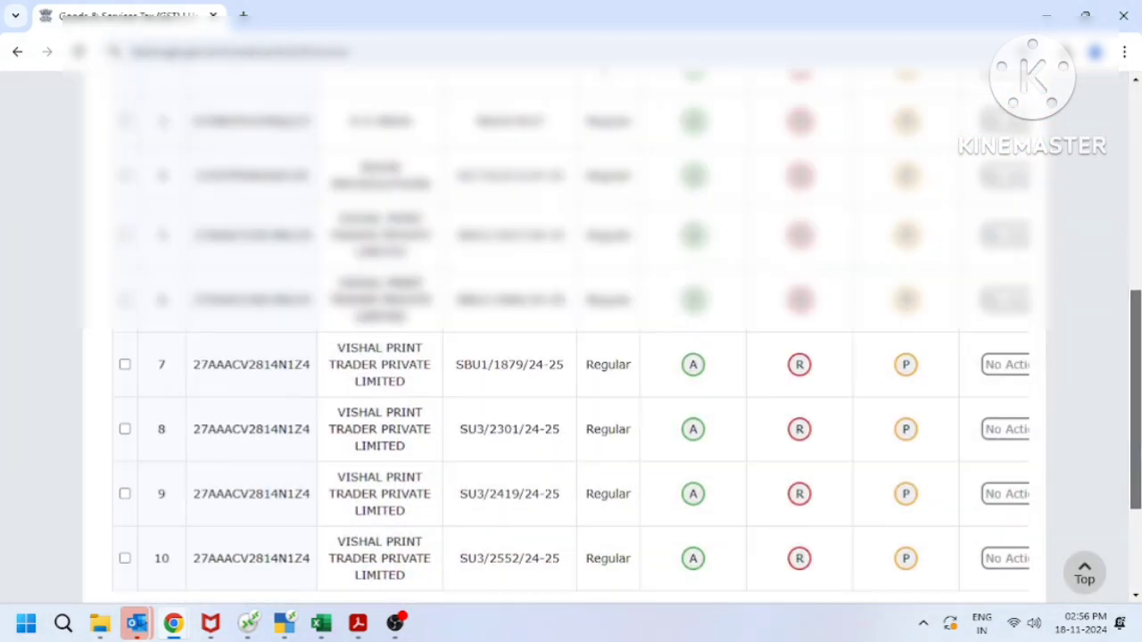
scroll(615, 510, down, 2)
drag(510, 523, 774, 529)
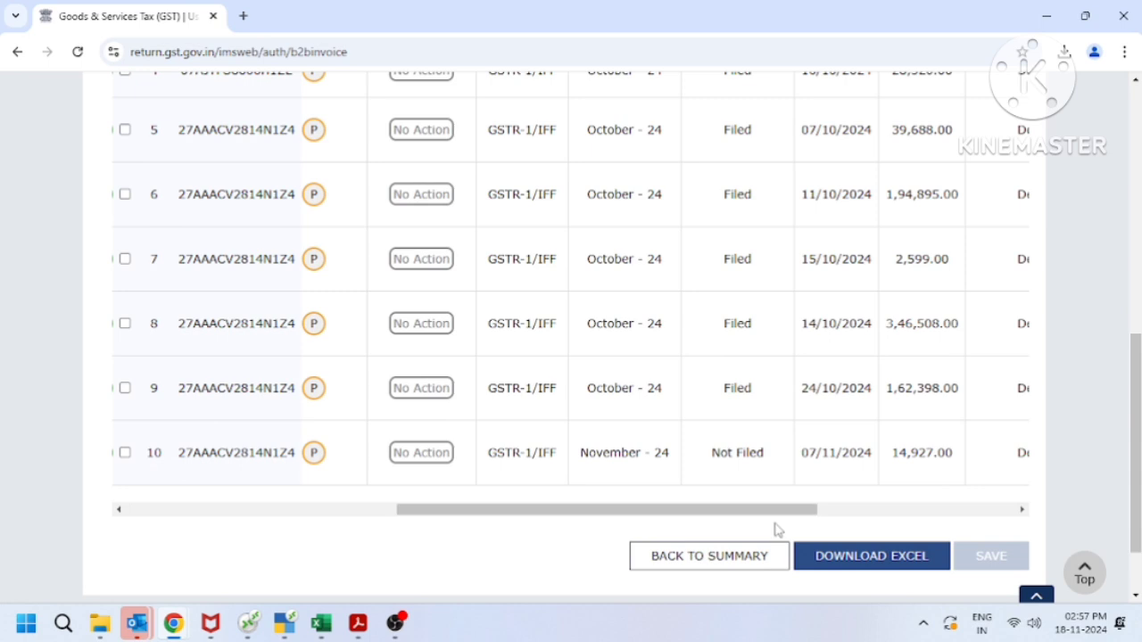
scroll(1136, 446, up, 1)
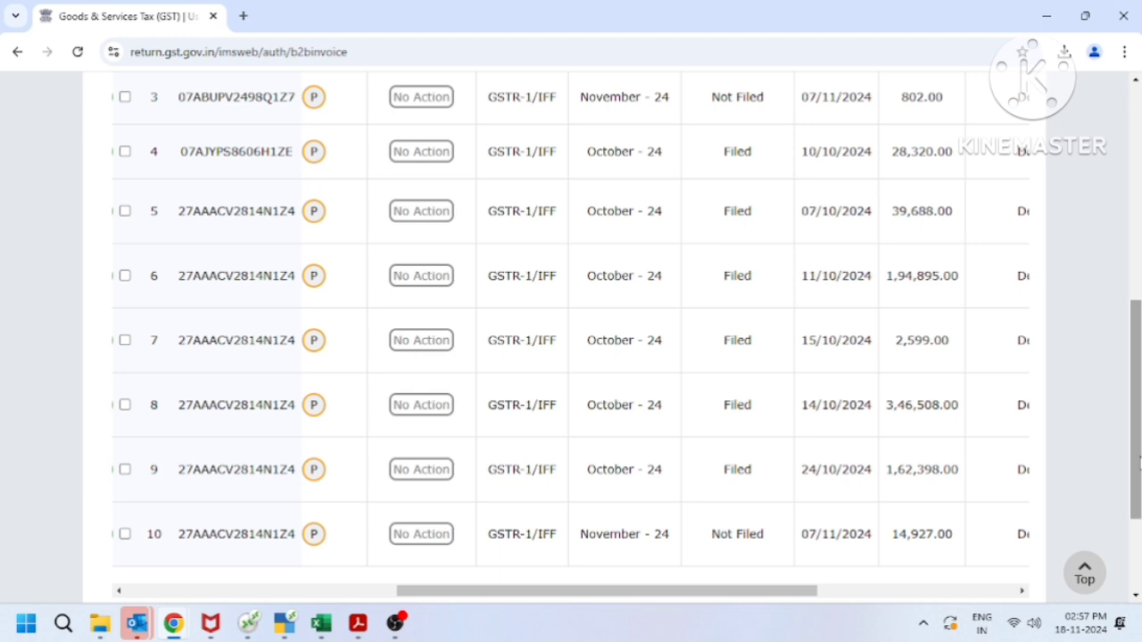
drag(1139, 459, 1139, 503)
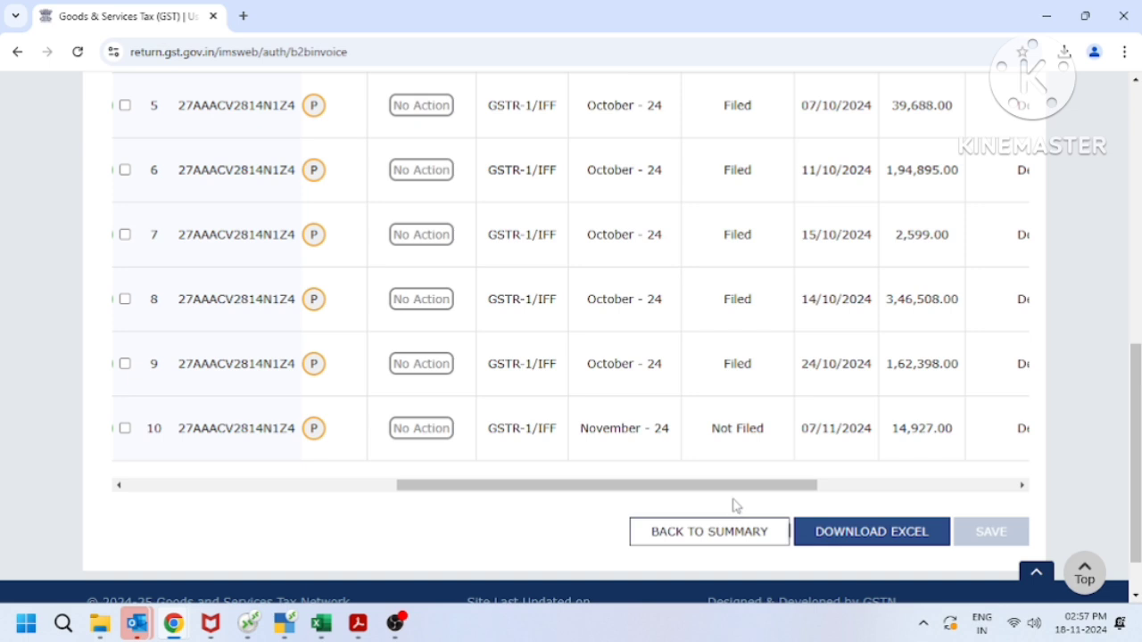
drag(723, 482, 389, 497)
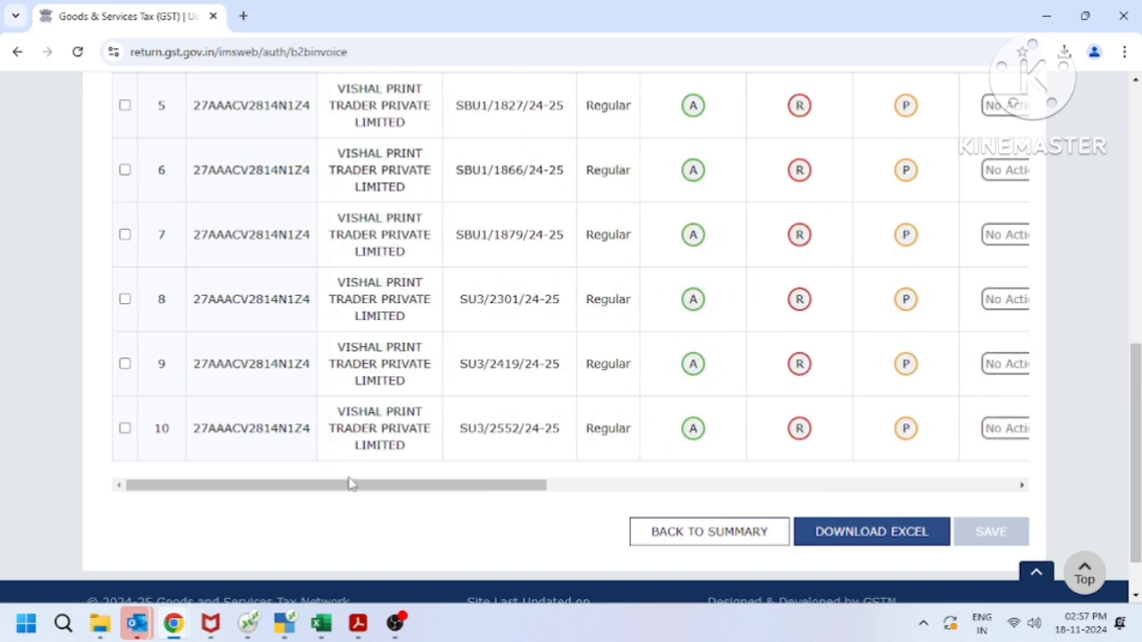
Step: Mark B2B invoices 1 to 9 in the no-action list as Accept
drag(511, 485, 625, 488)
scroll(571, 339, up, 3)
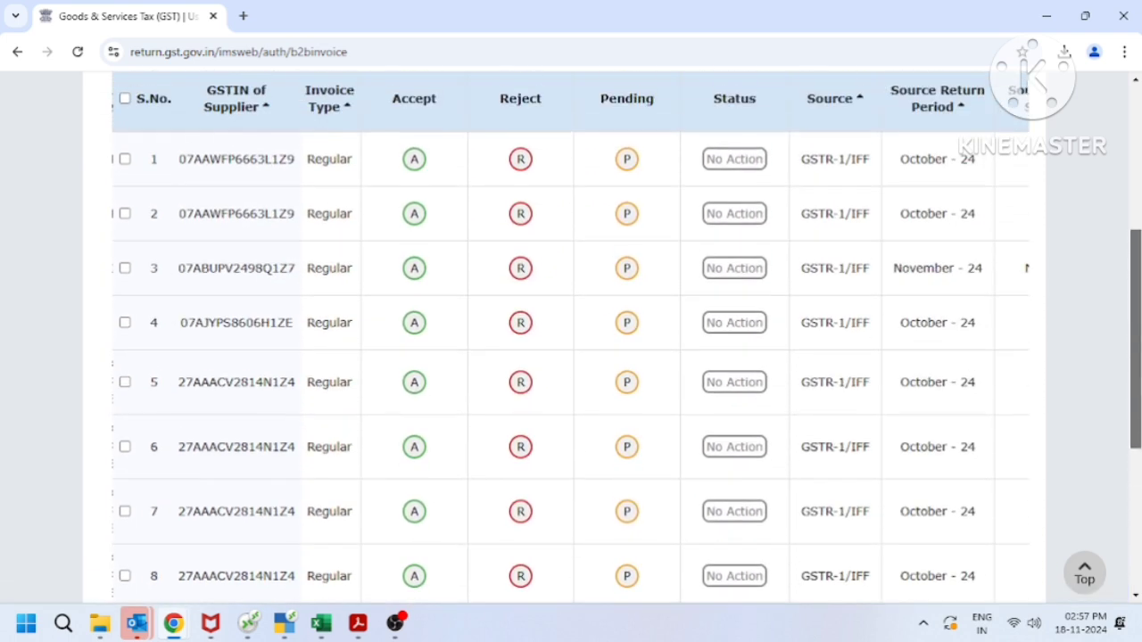
click(415, 161)
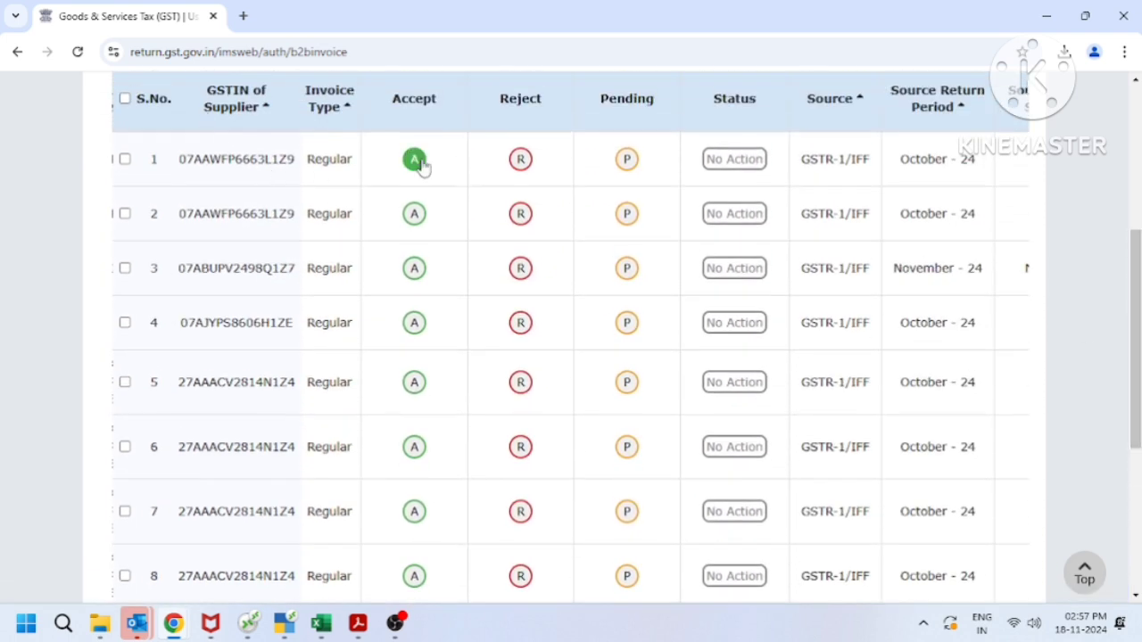
click(414, 223)
click(416, 276)
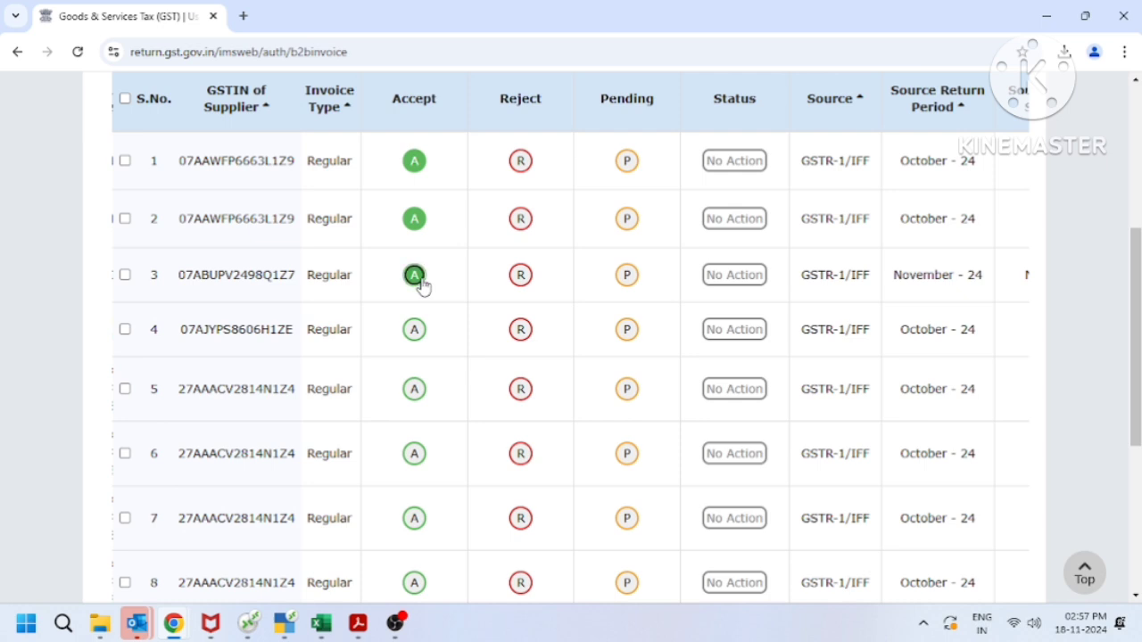
click(414, 340)
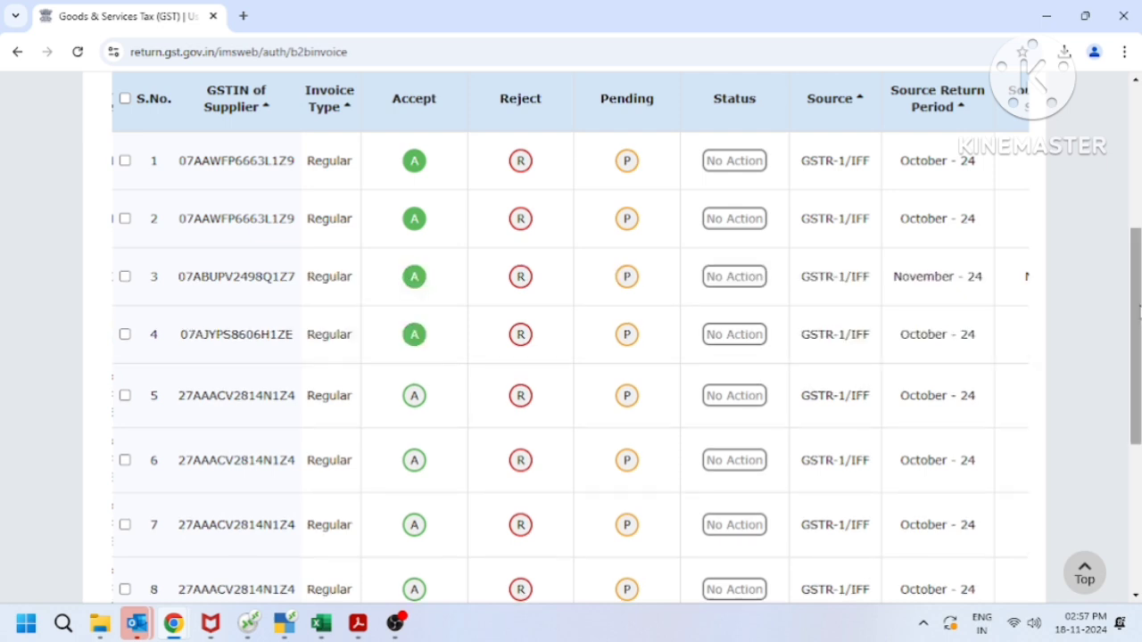
scroll(1135, 375, down, 2)
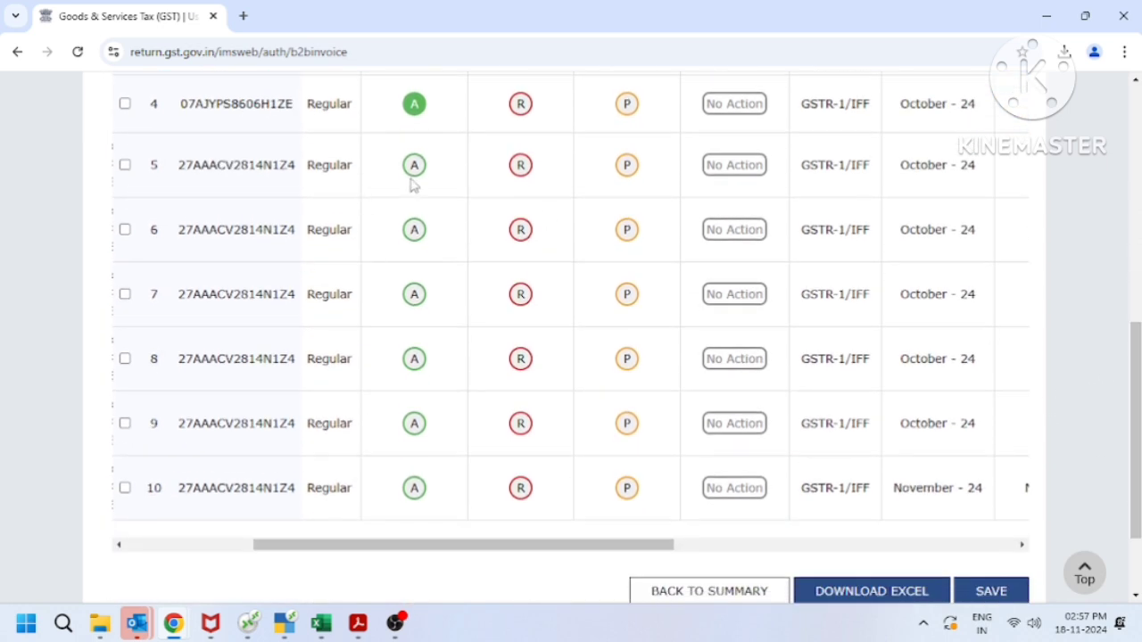
click(414, 165)
click(414, 230)
click(413, 295)
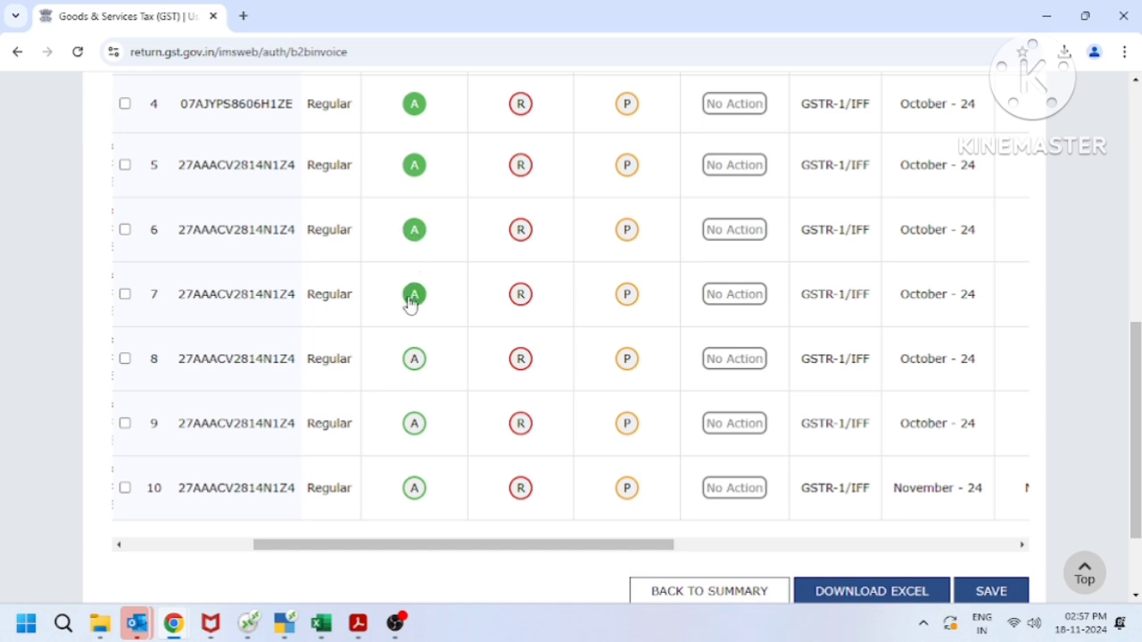
click(413, 361)
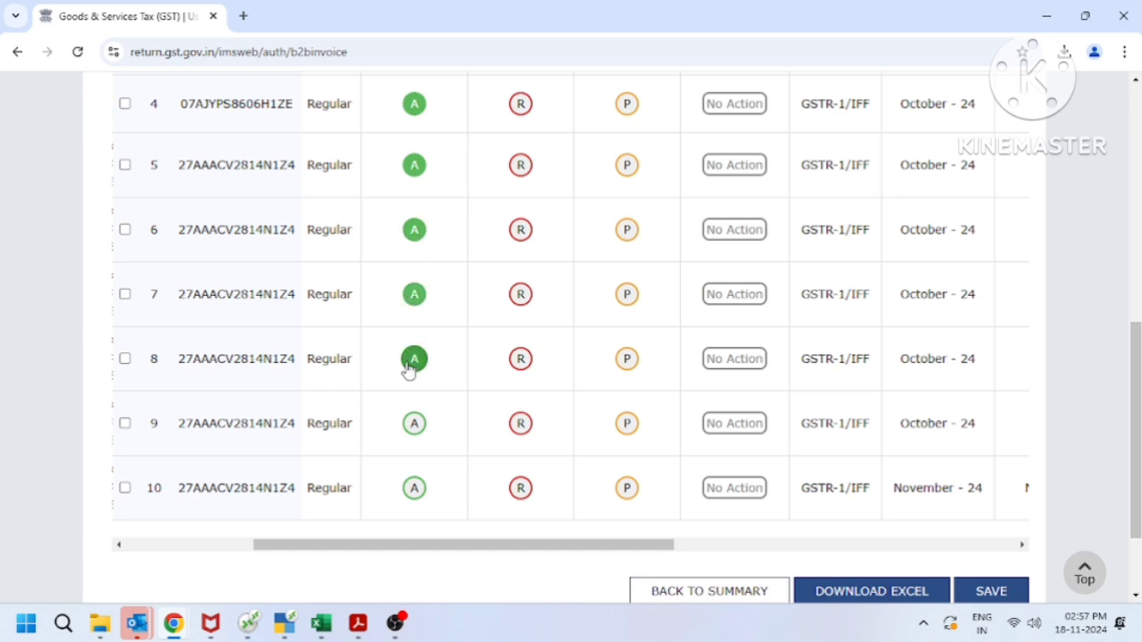
click(413, 426)
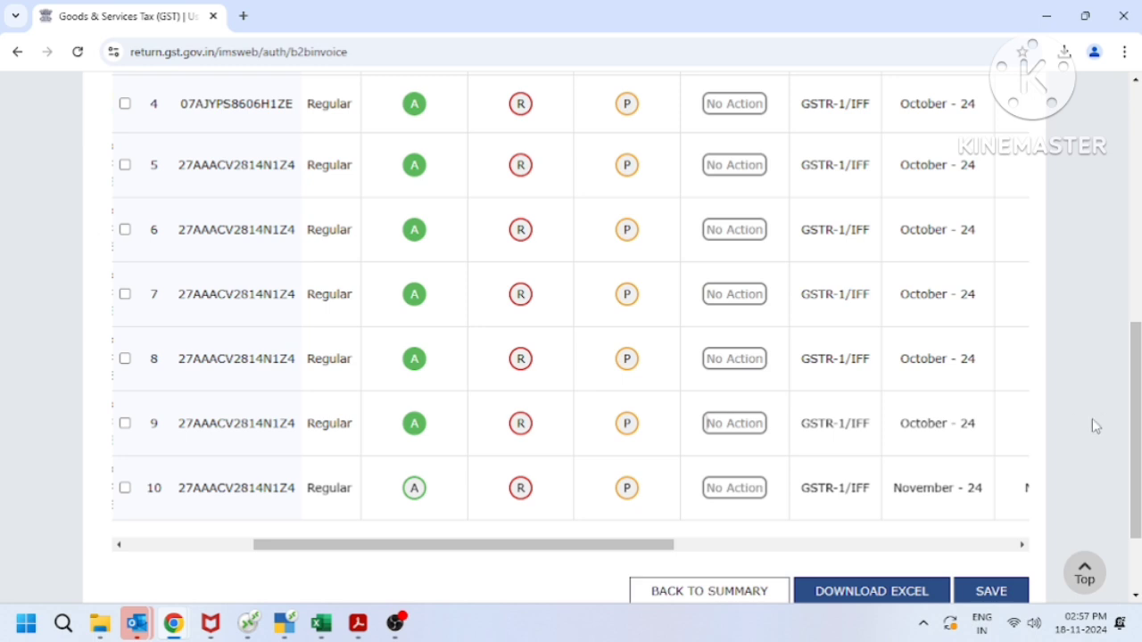
Step: Set the two November - 24 invoices, numbers 10 and 3, to Pending
drag(1140, 413, 1117, 411)
click(628, 517)
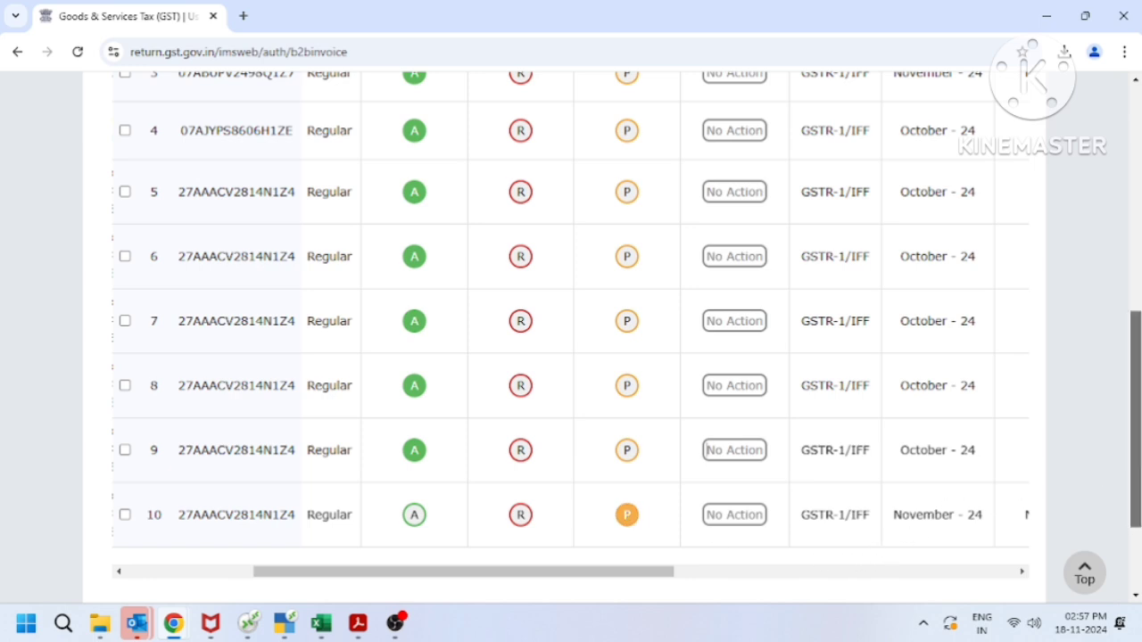
drag(1136, 419, 1136, 341)
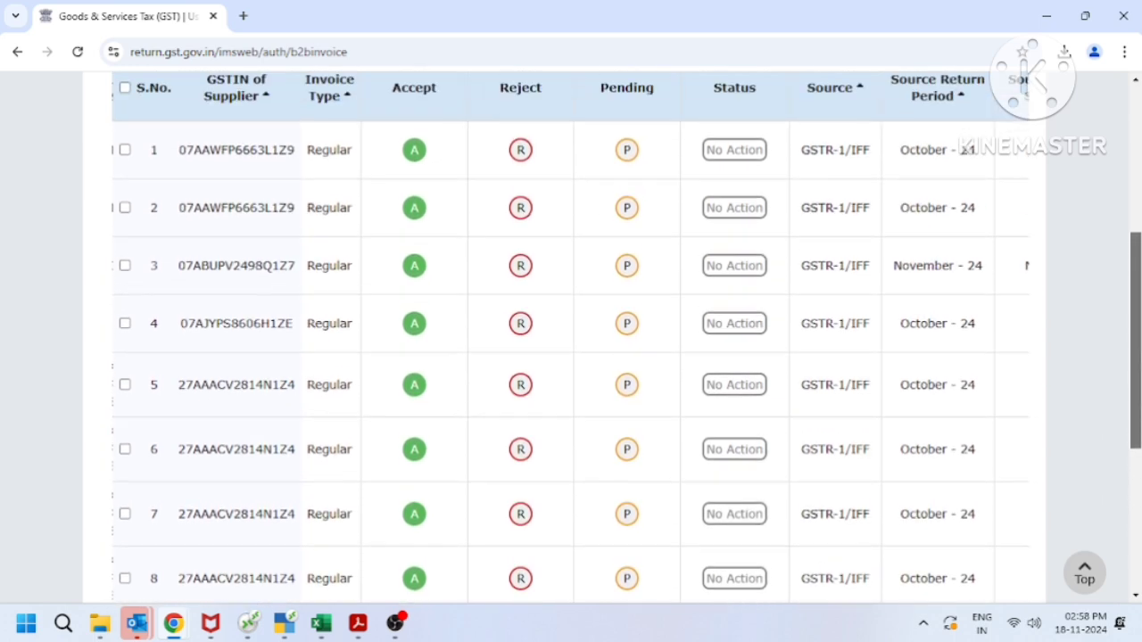
click(409, 271)
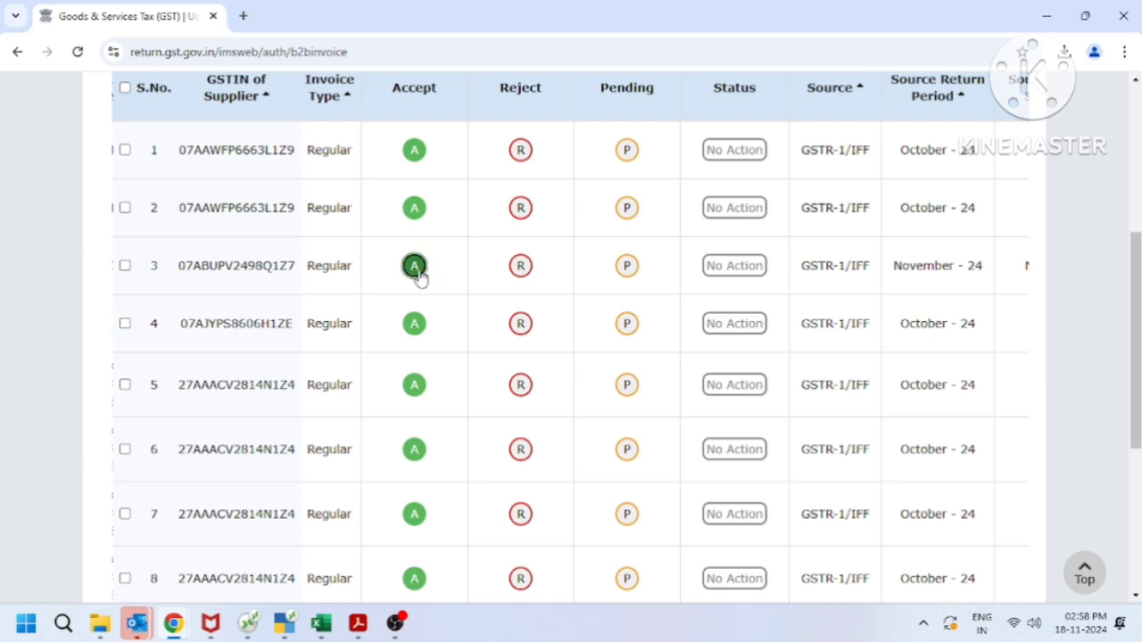
click(627, 265)
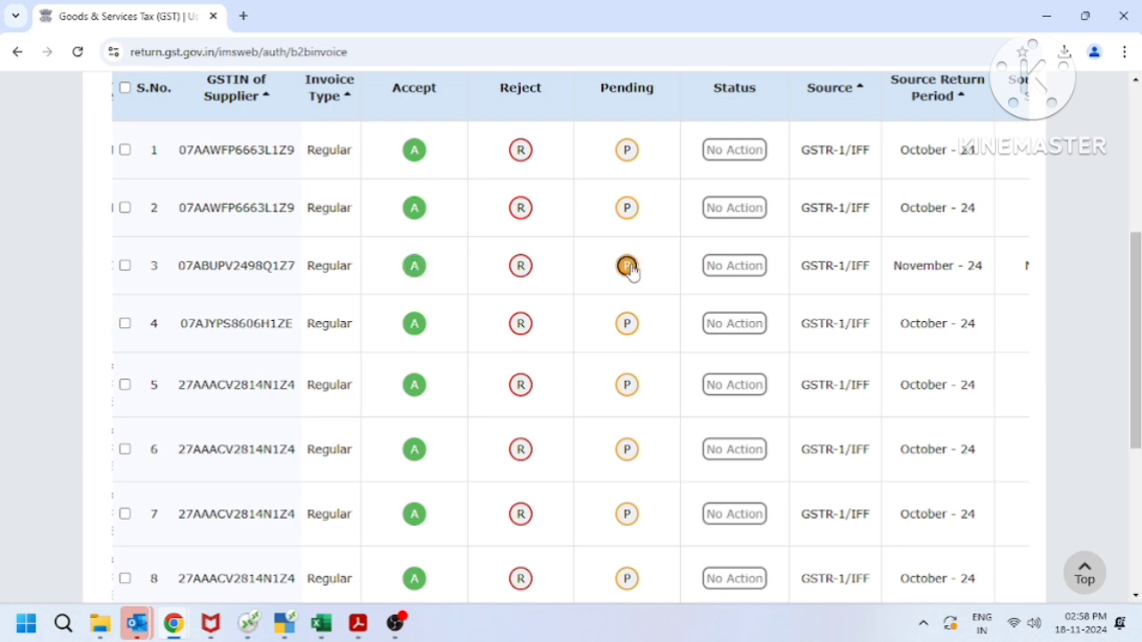
Step: Save the actions chosen for the B2B invoices and proceed through the confirmation messages
drag(1139, 252, 1139, 398)
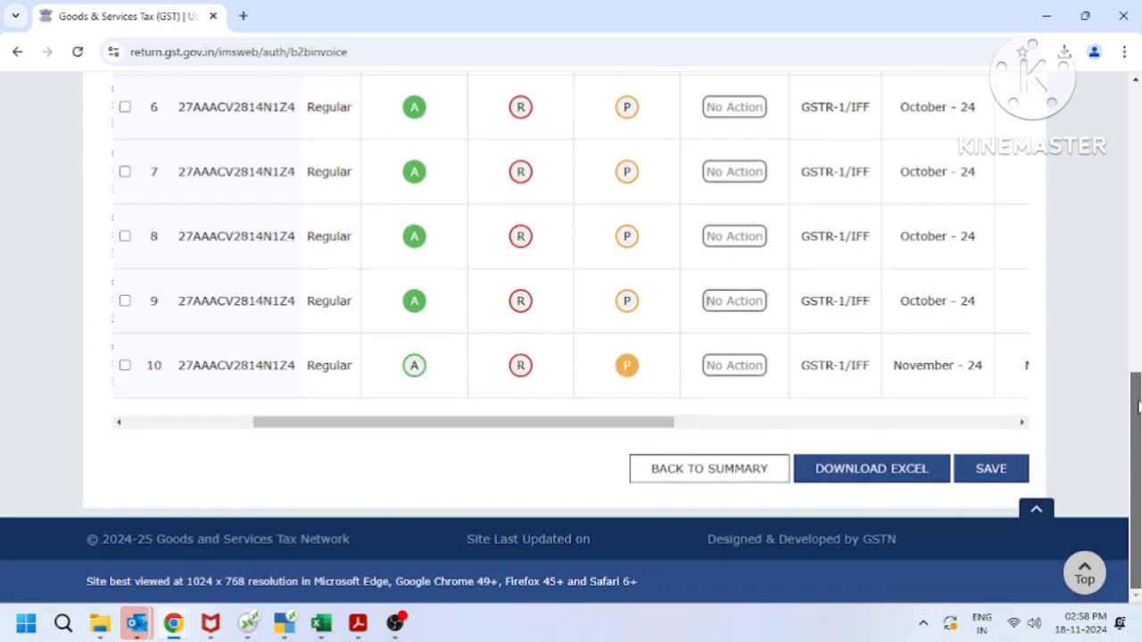
click(995, 473)
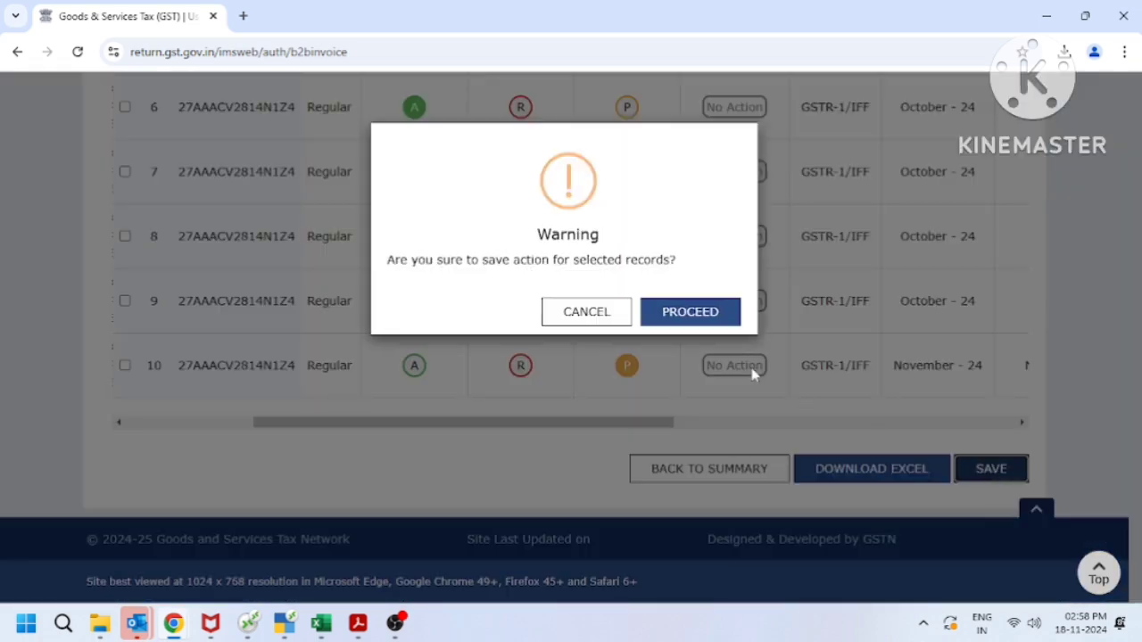
click(690, 314)
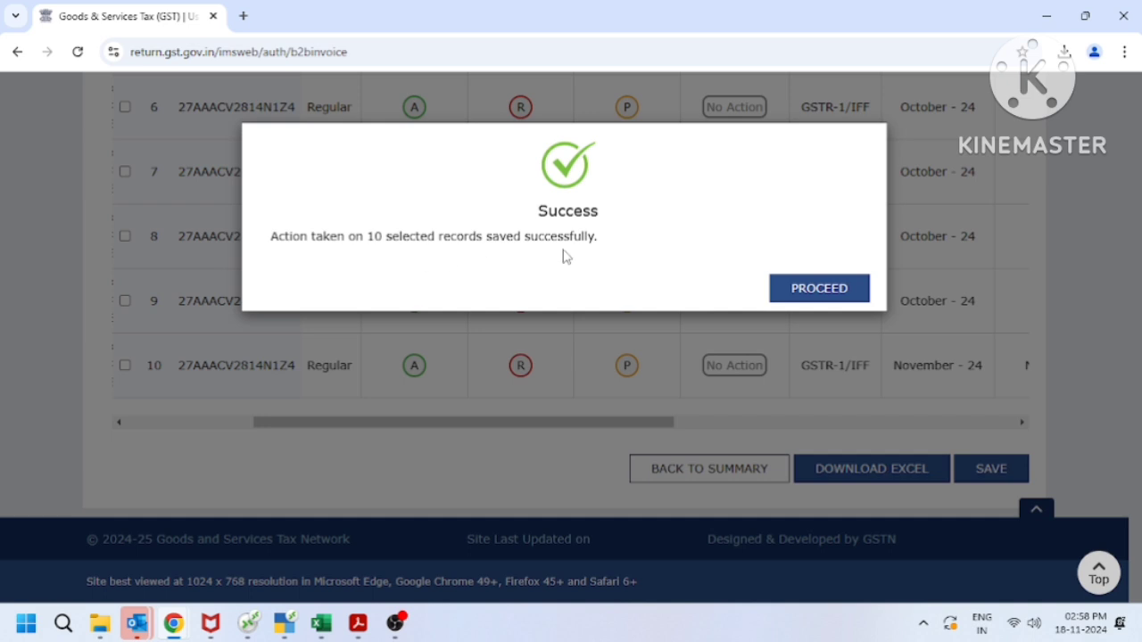
click(830, 289)
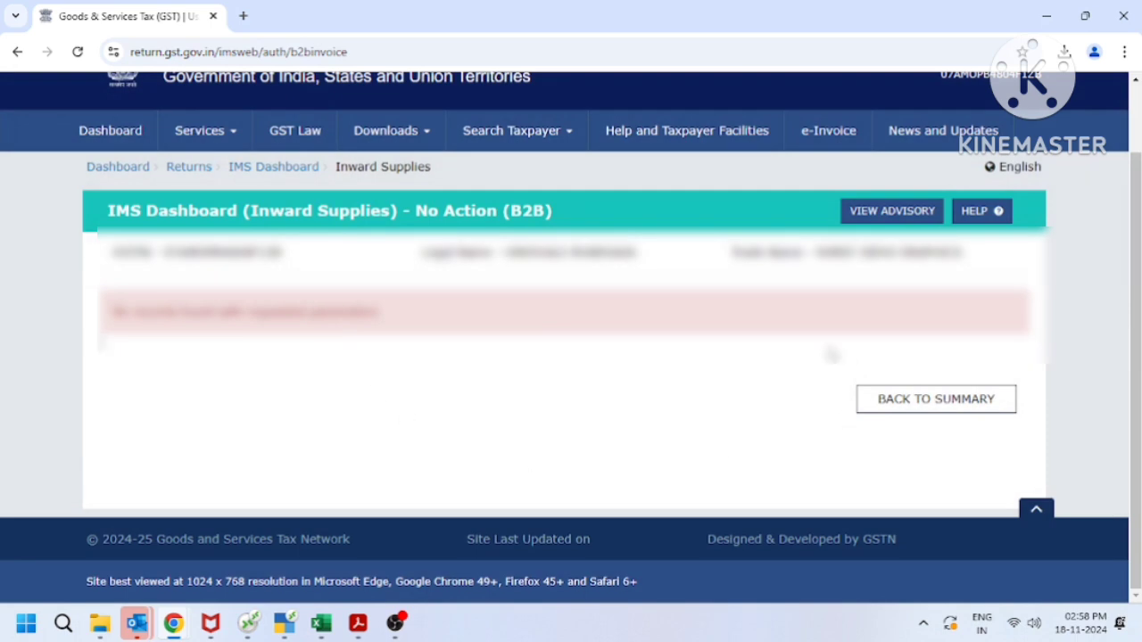
Step: Return to the inward supplies summary and open the pending B2B invoices
click(887, 402)
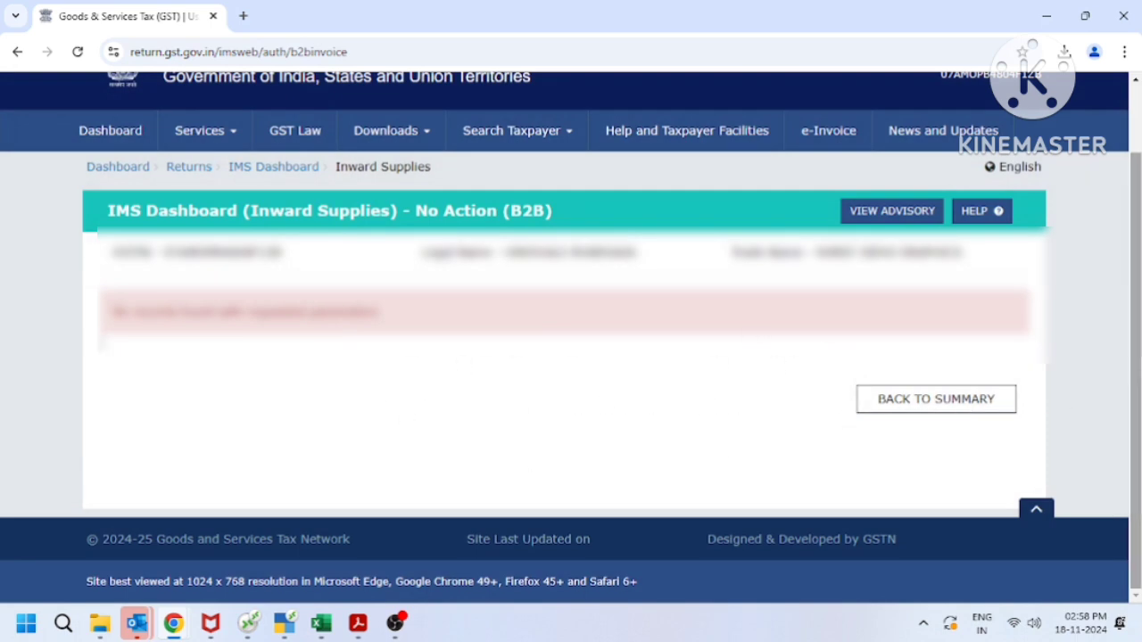
click(931, 401)
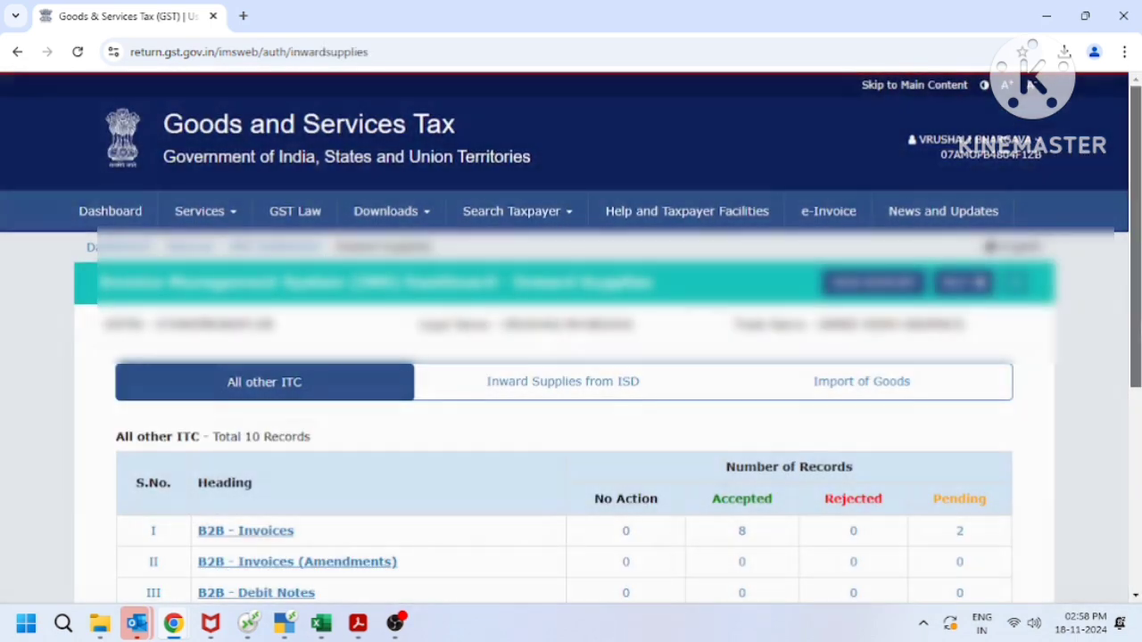
drag(1135, 327, 1138, 452)
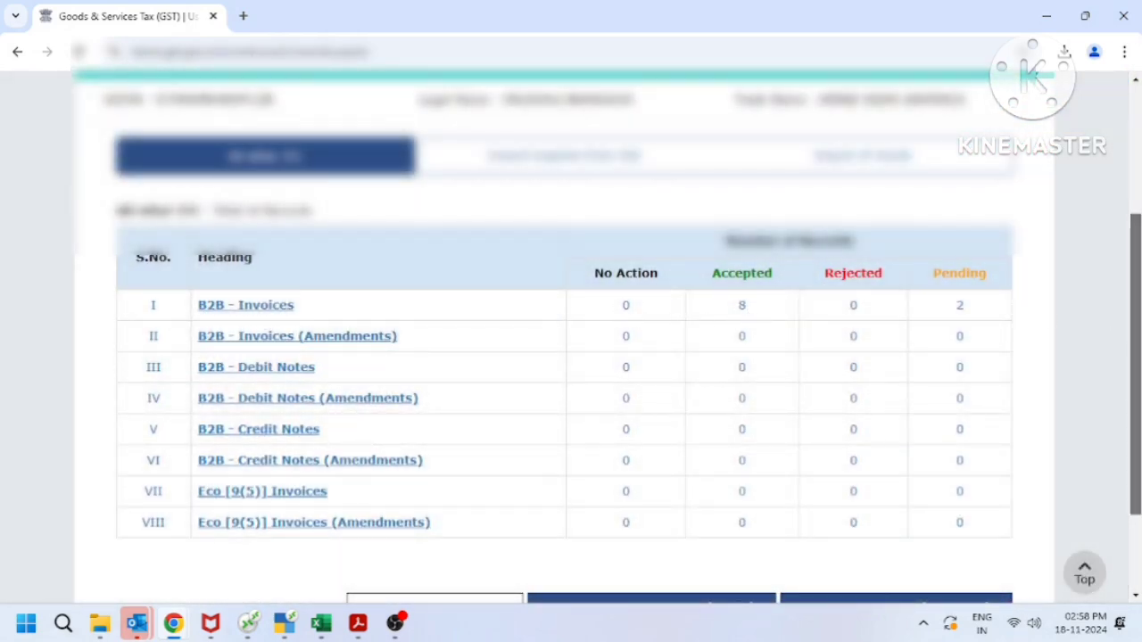
drag(1135, 357, 1135, 393)
click(961, 241)
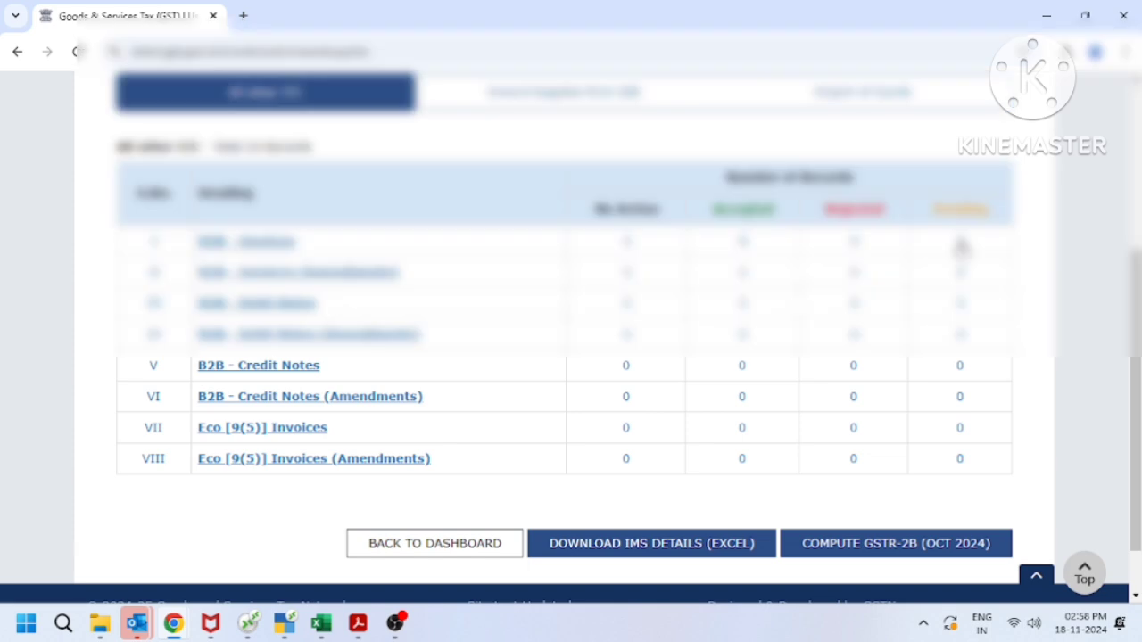
Step: Review the status and source return period of the pending B2B invoices and return to the inward supplies summary
scroll(1071, 364, down, 5)
scroll(1066, 375, down, 1)
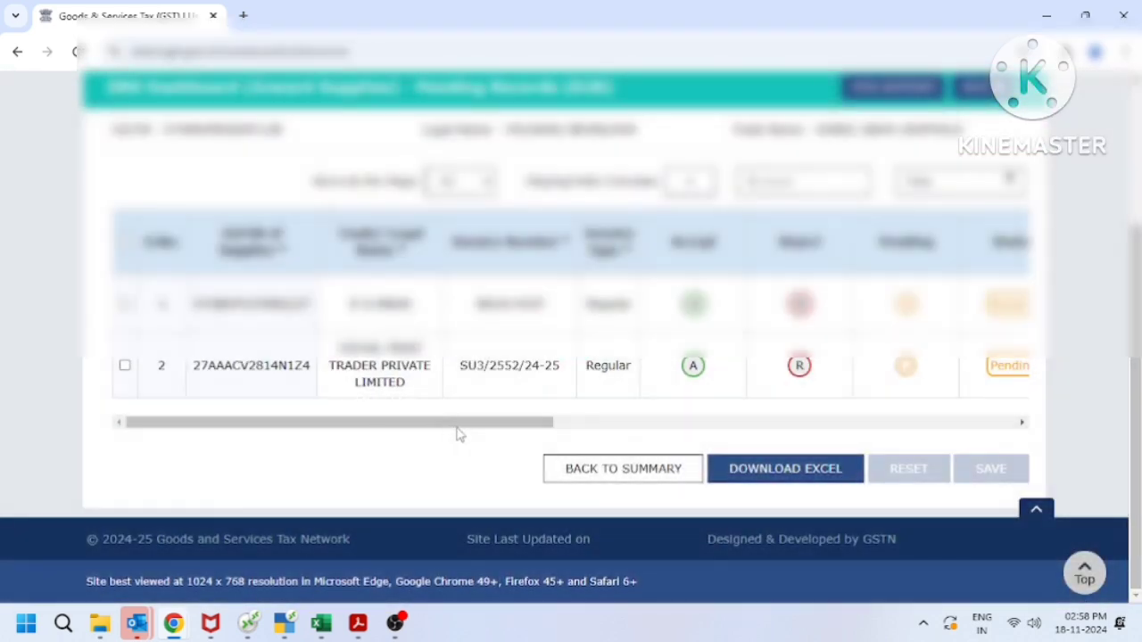
drag(457, 424, 704, 423)
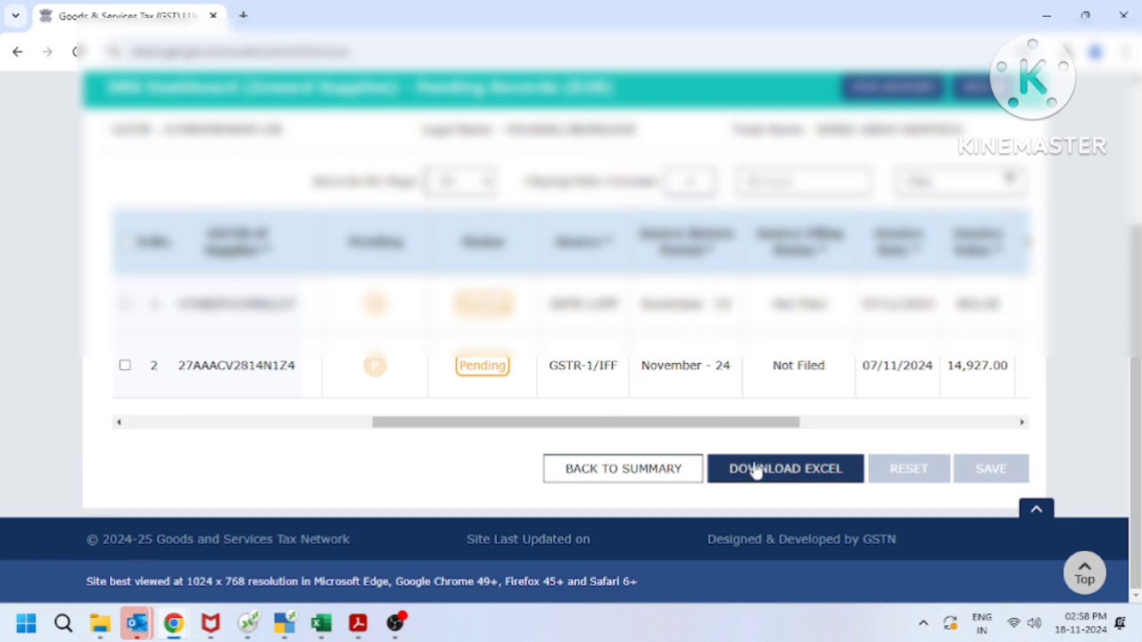
click(651, 479)
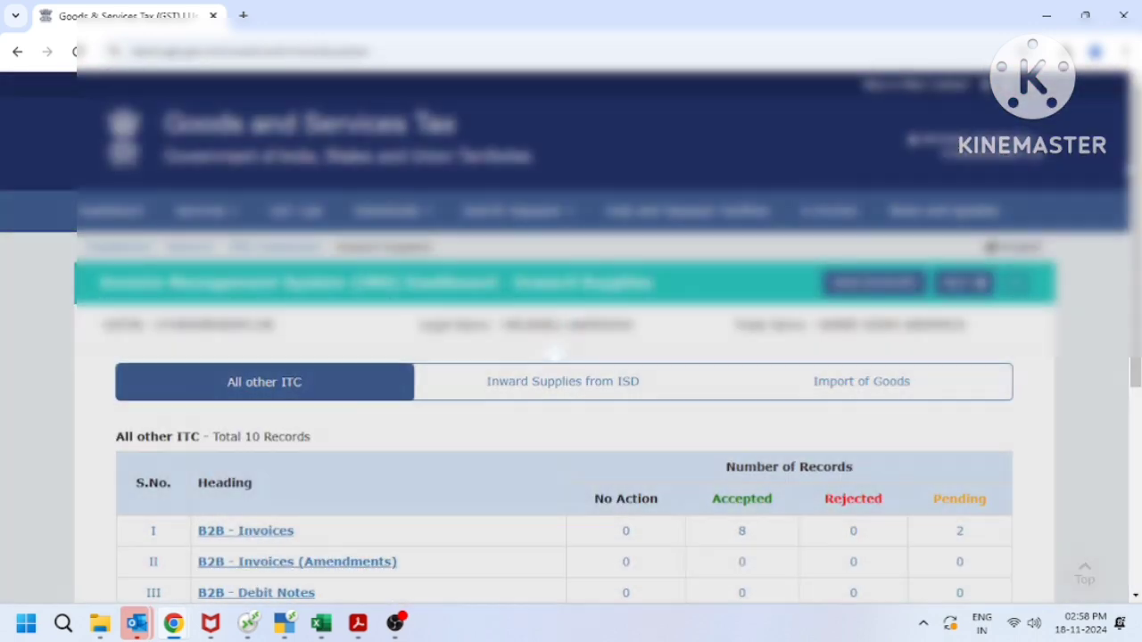
Step: Compute GSTR-2B for October 2024, agreeing to the deemed-acceptance warning, and check the request's status message
scroll(1105, 399, down, 5)
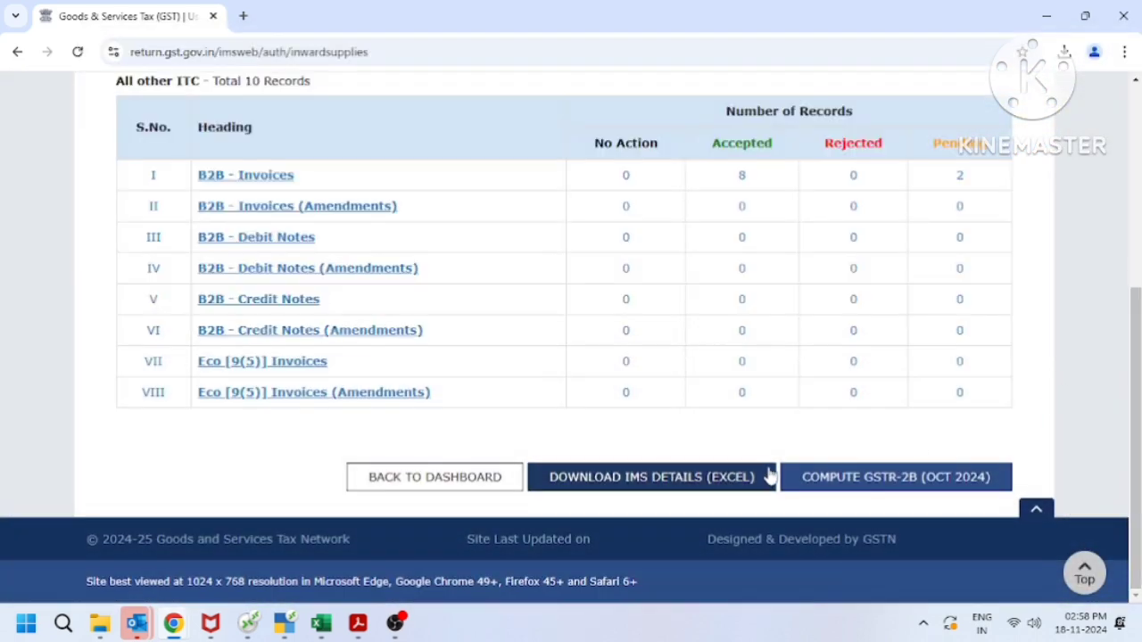
click(883, 480)
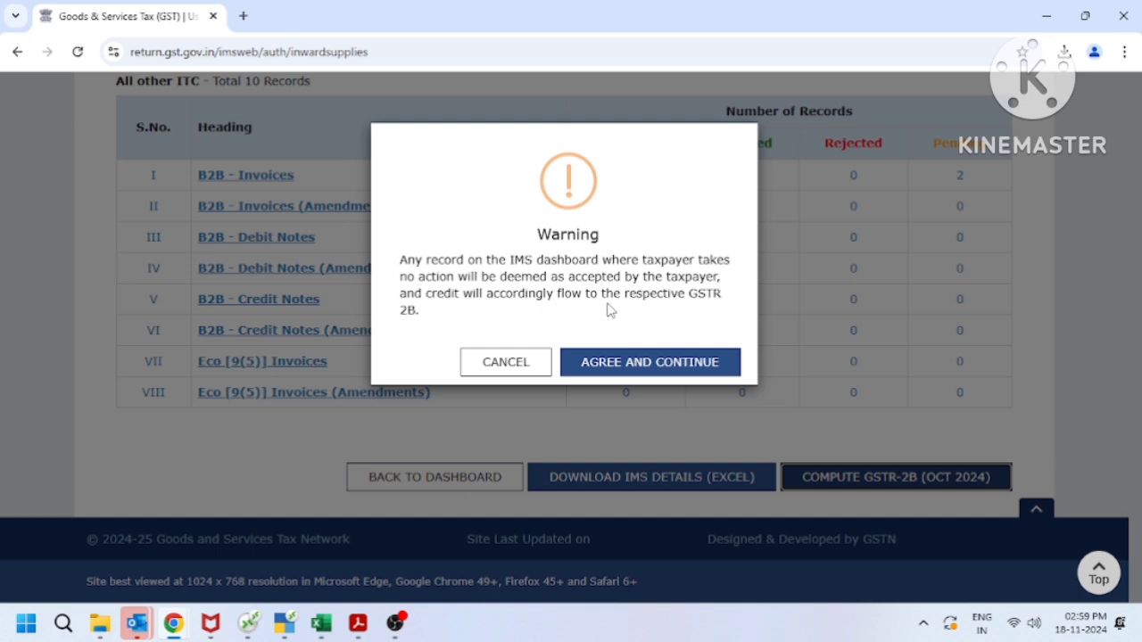
click(643, 366)
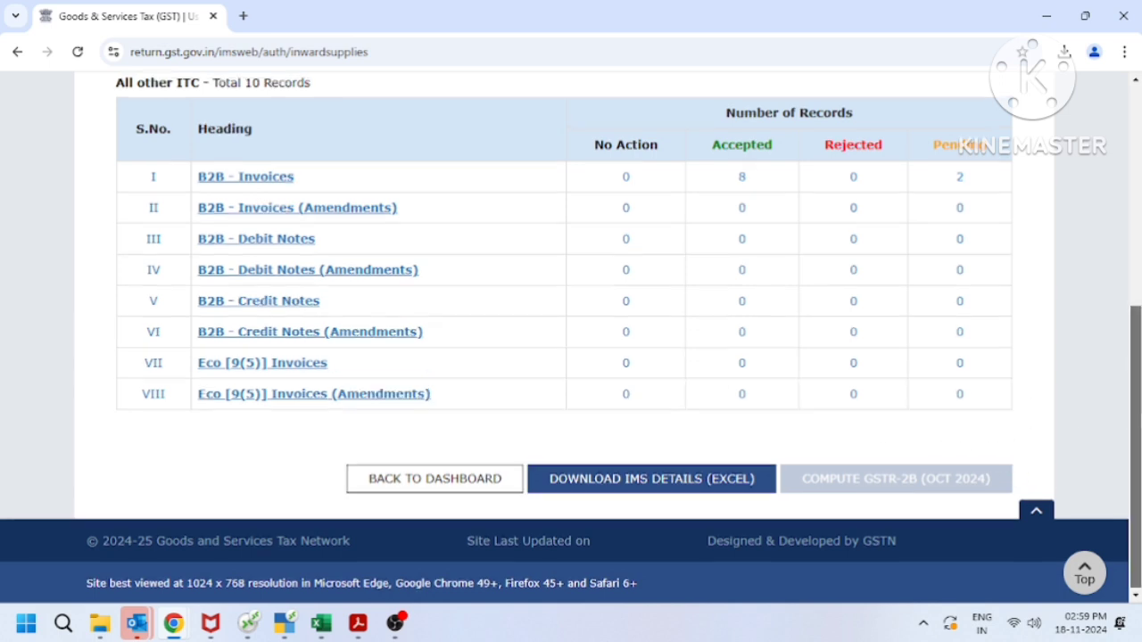
drag(1135, 446, 1135, 331)
scroll(354, 206, up, 1)
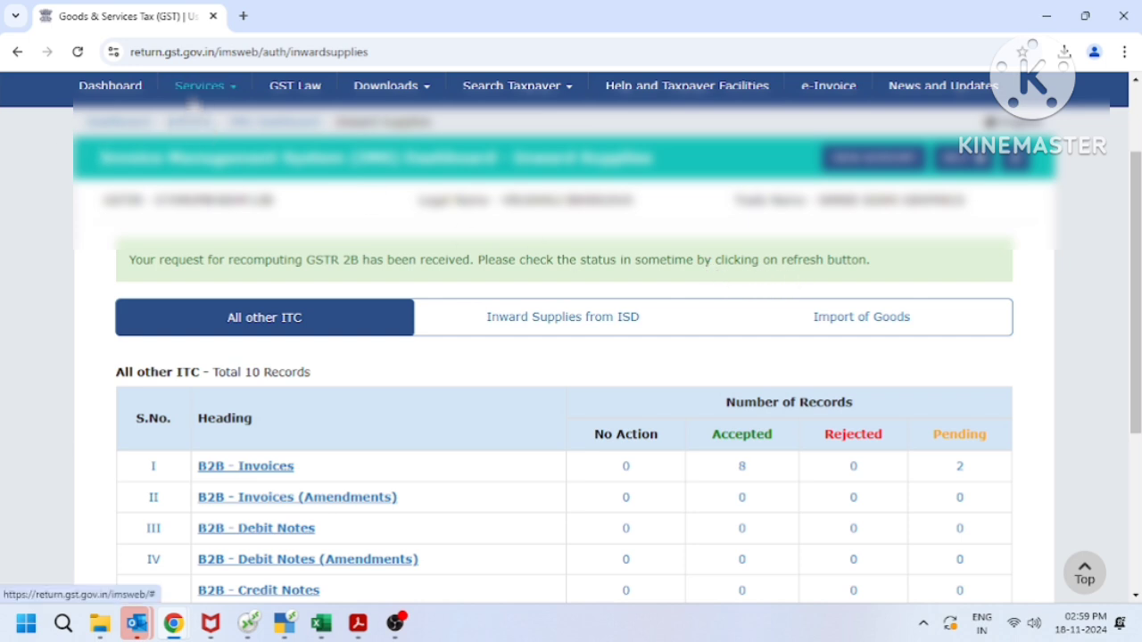
Step: Go to the Returns Dashboard, set the period to October and search for that month's returns
click(195, 93)
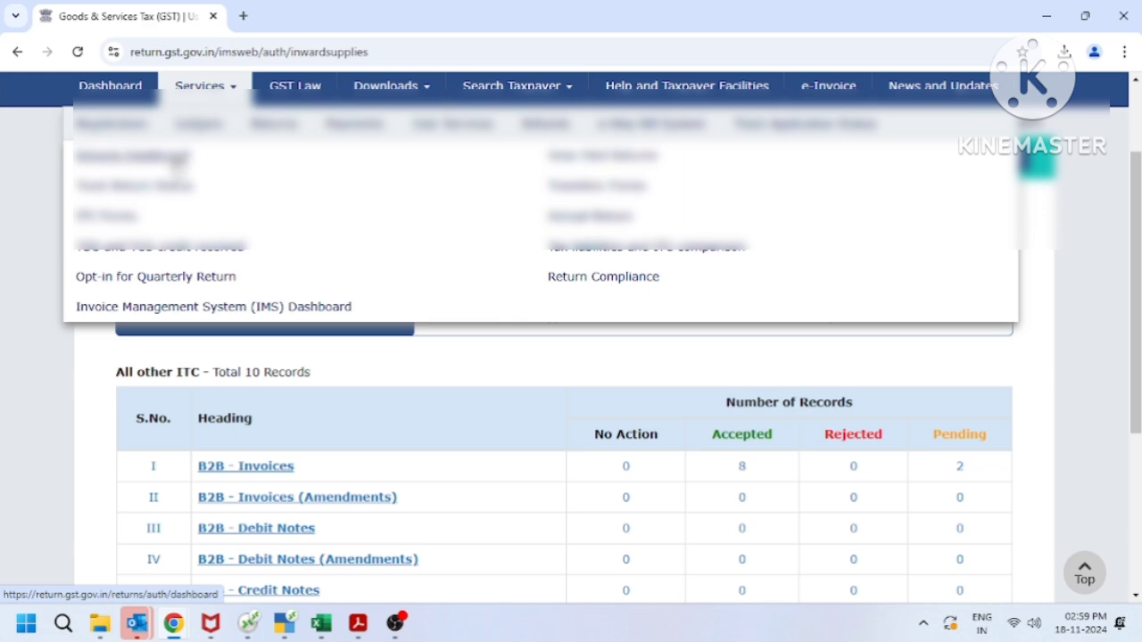
click(176, 159)
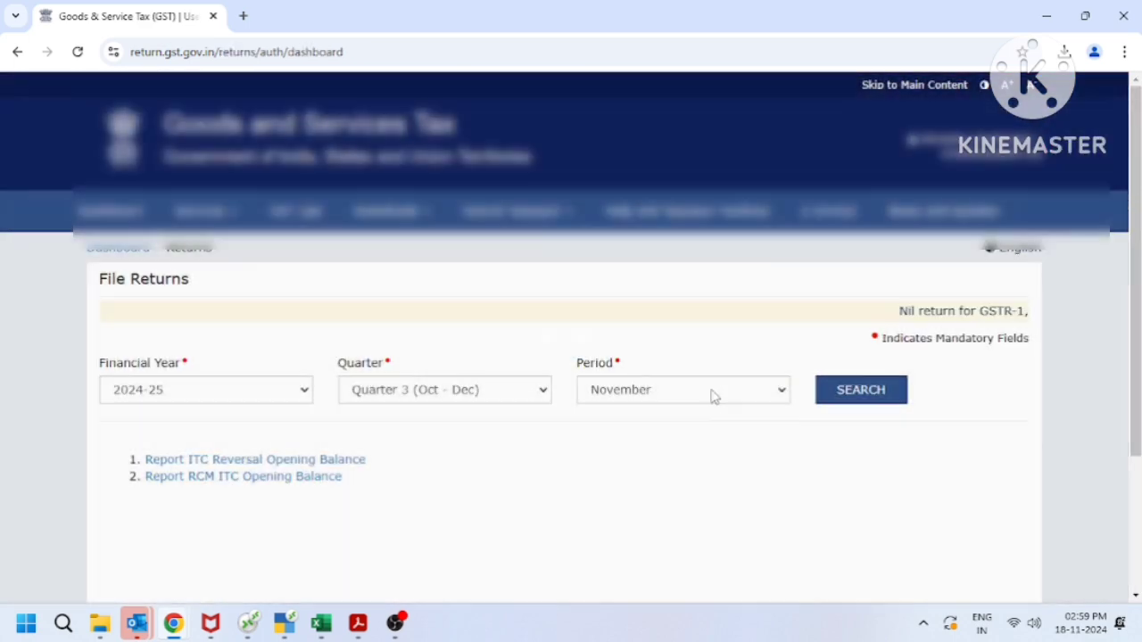
click(712, 395)
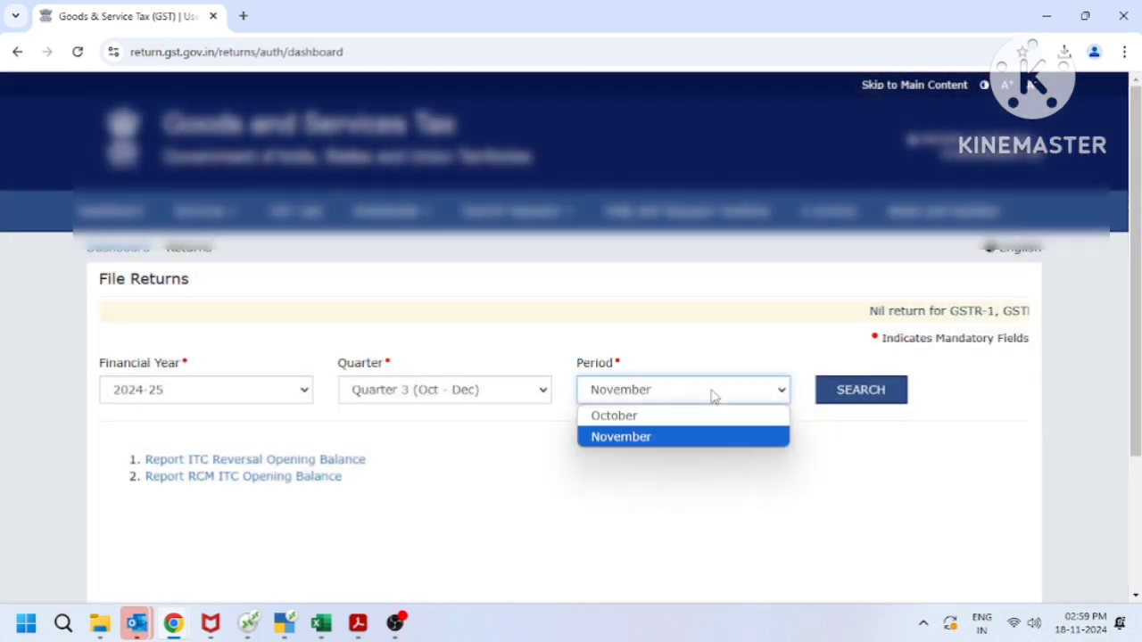
click(667, 420)
click(892, 399)
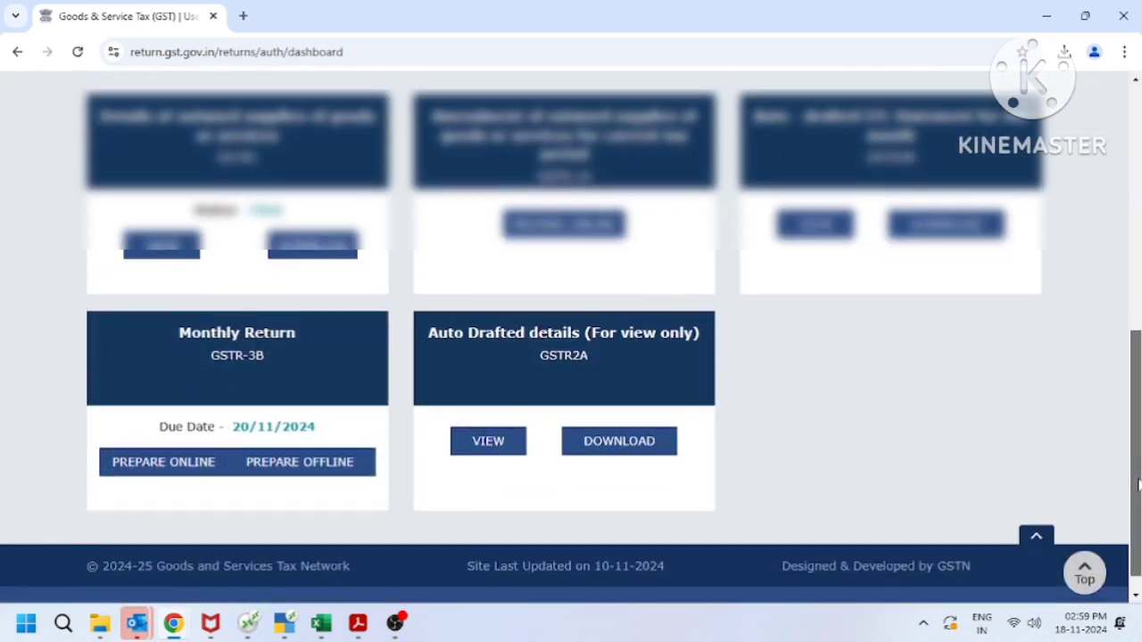
Step: Open the monthly return GSTR-3B for online preparation and review its tax and ITC tables down to the filing instructions
click(300, 395)
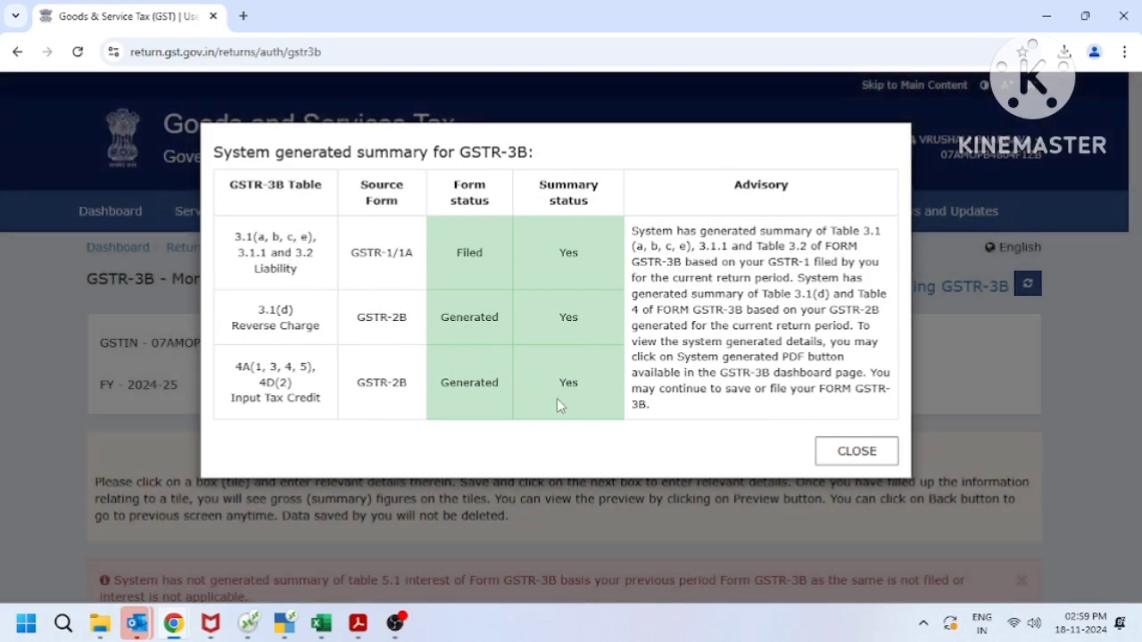
click(857, 451)
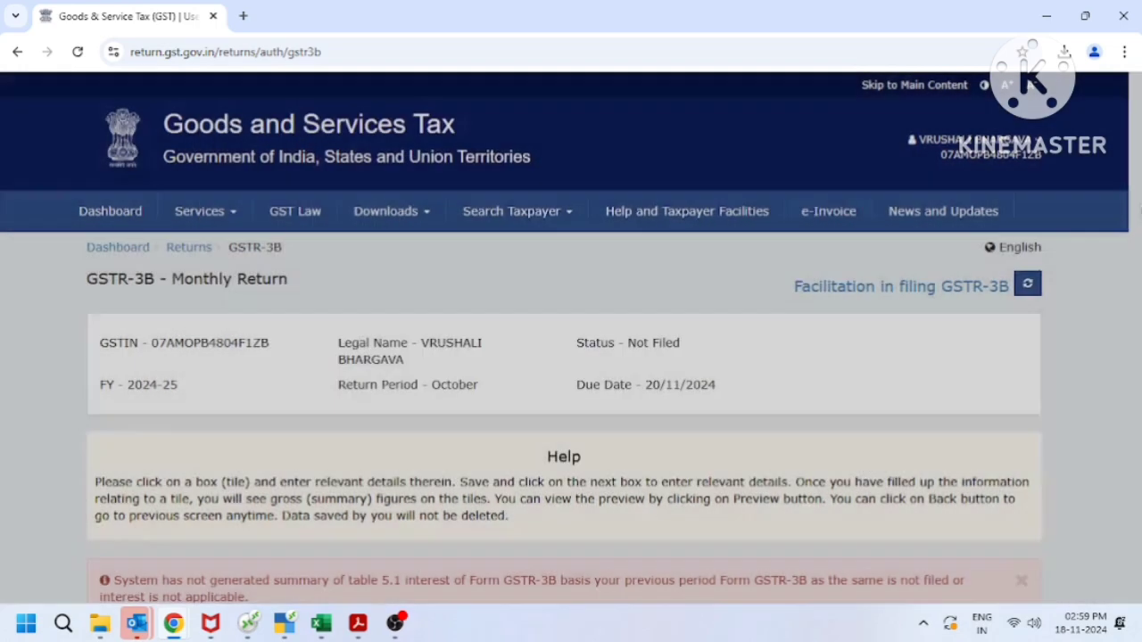
drag(1134, 189, 1137, 349)
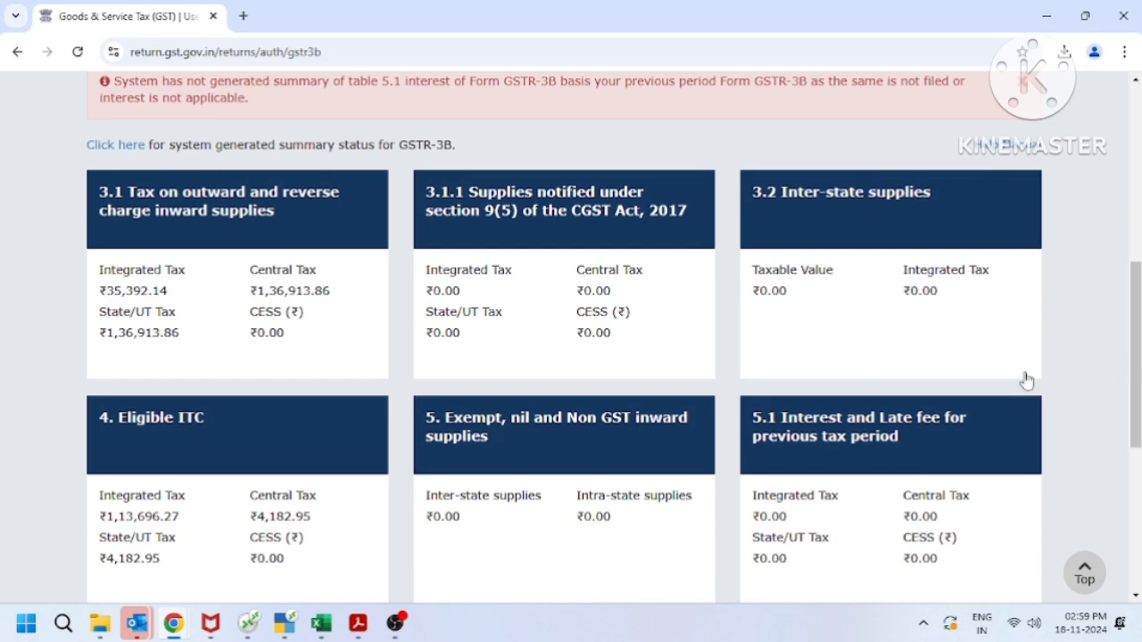
scroll(143, 410, down, 1)
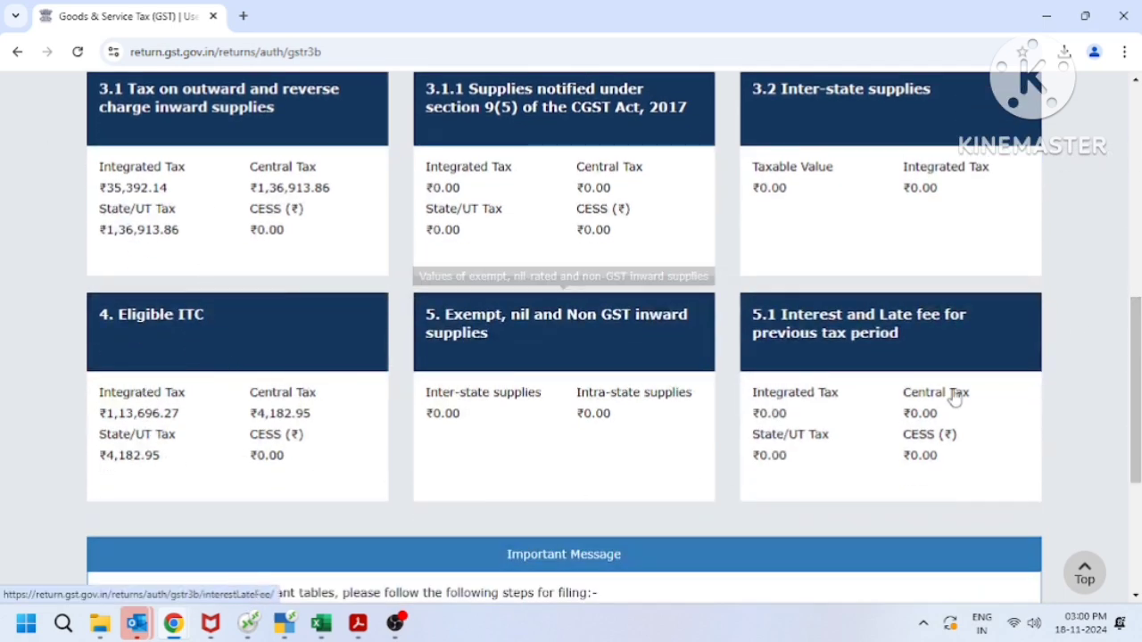
drag(1131, 345, 1127, 403)
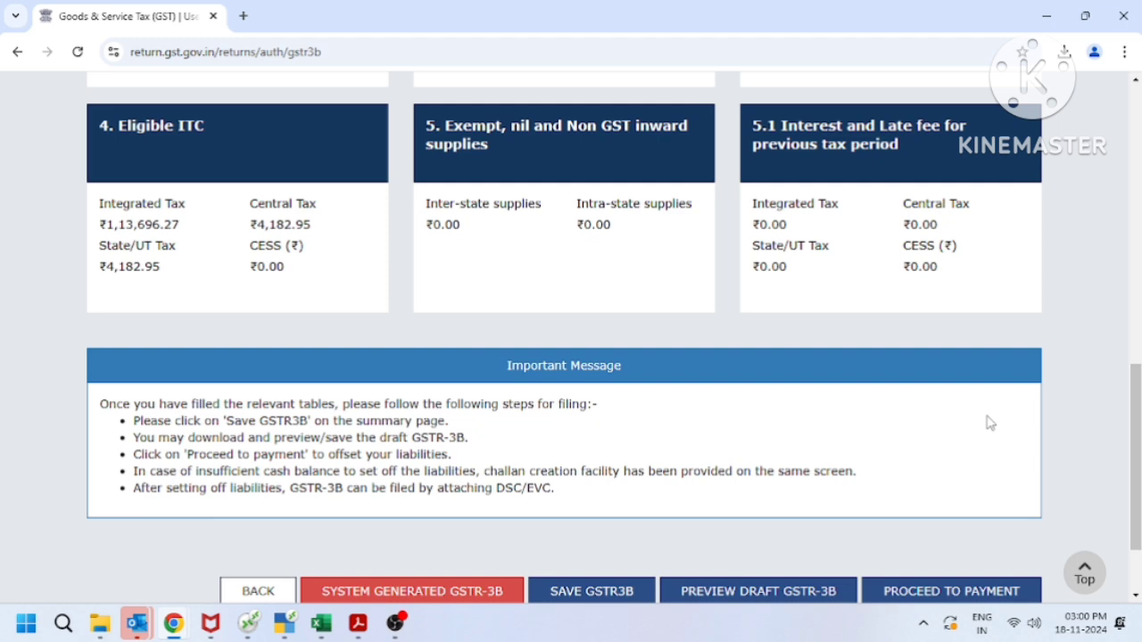
click(396, 625)
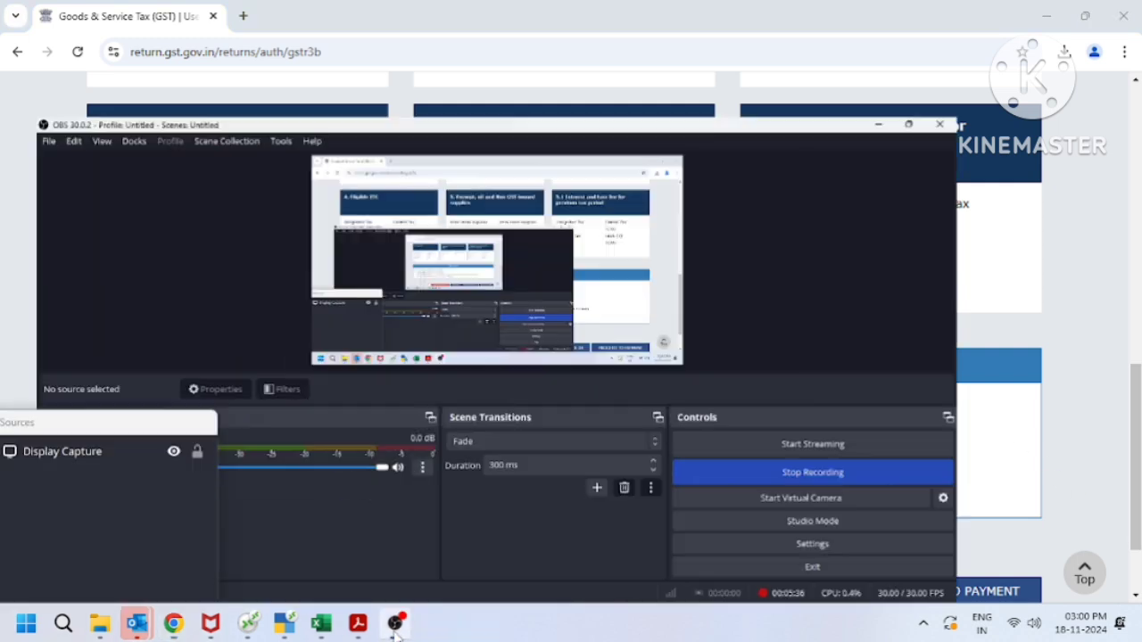